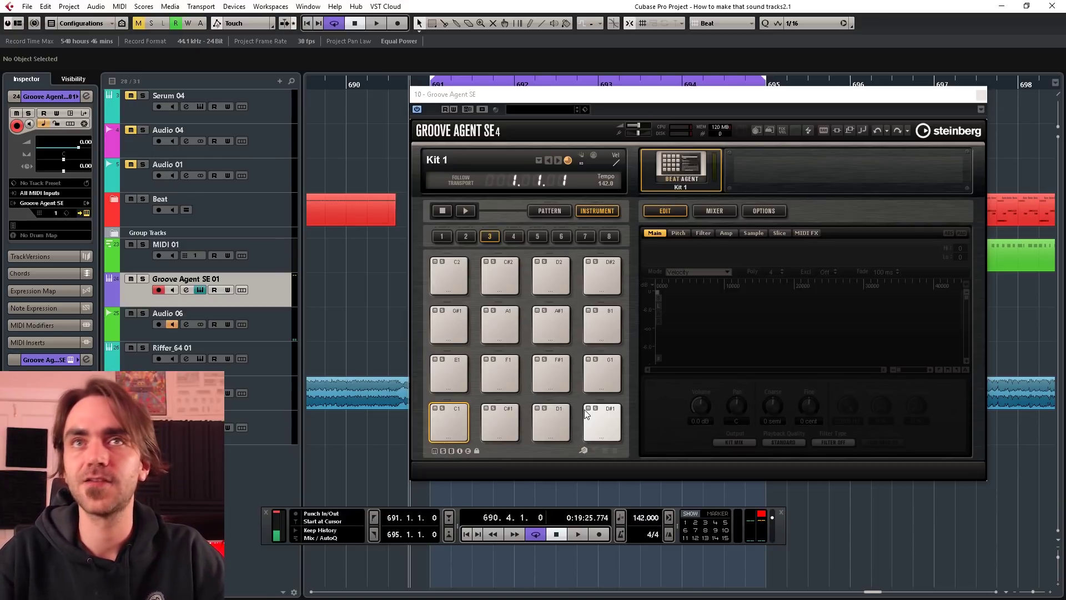
Audition the sixteen percussion samples of Kit 1 on the group 3 pads, from C1 up to D#2.
{"action": "left_click", "coordinate": [500, 422]}
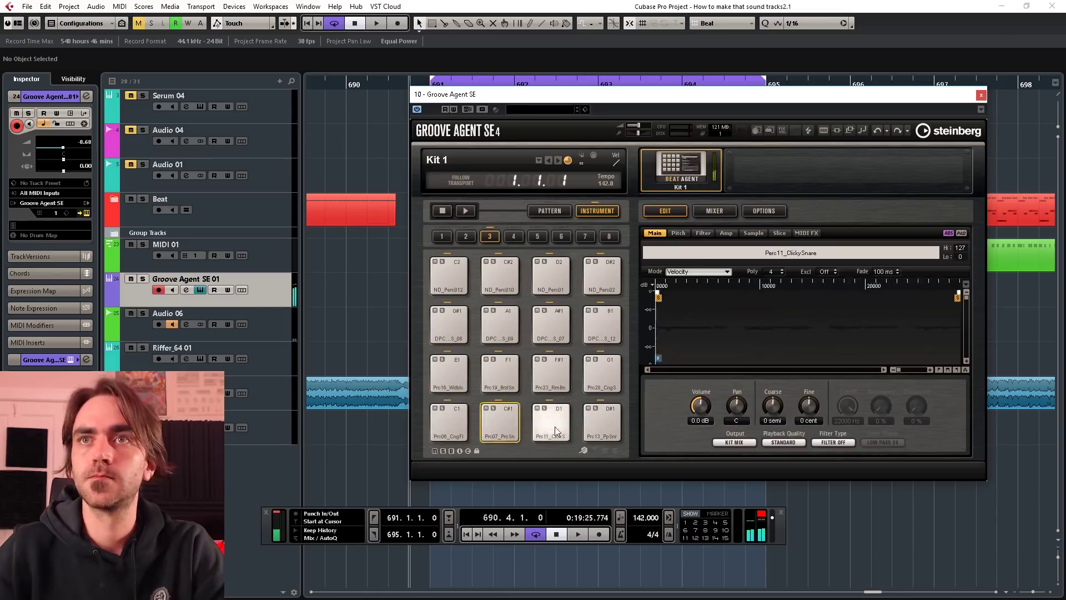
{"action": "left_click", "coordinate": [602, 421]}
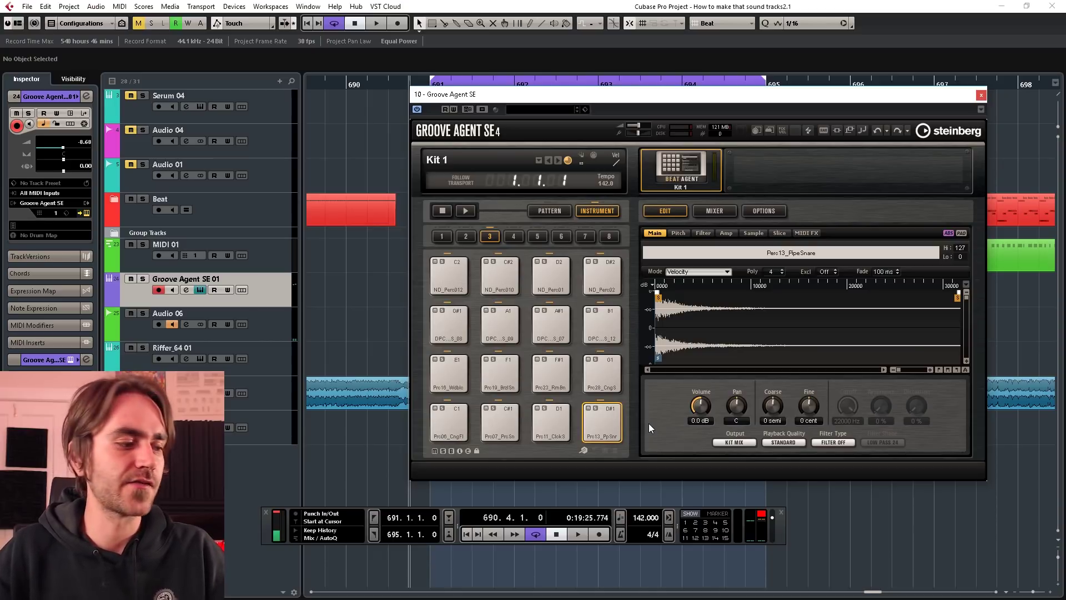
{"action": "left_click", "coordinate": [444, 432]}
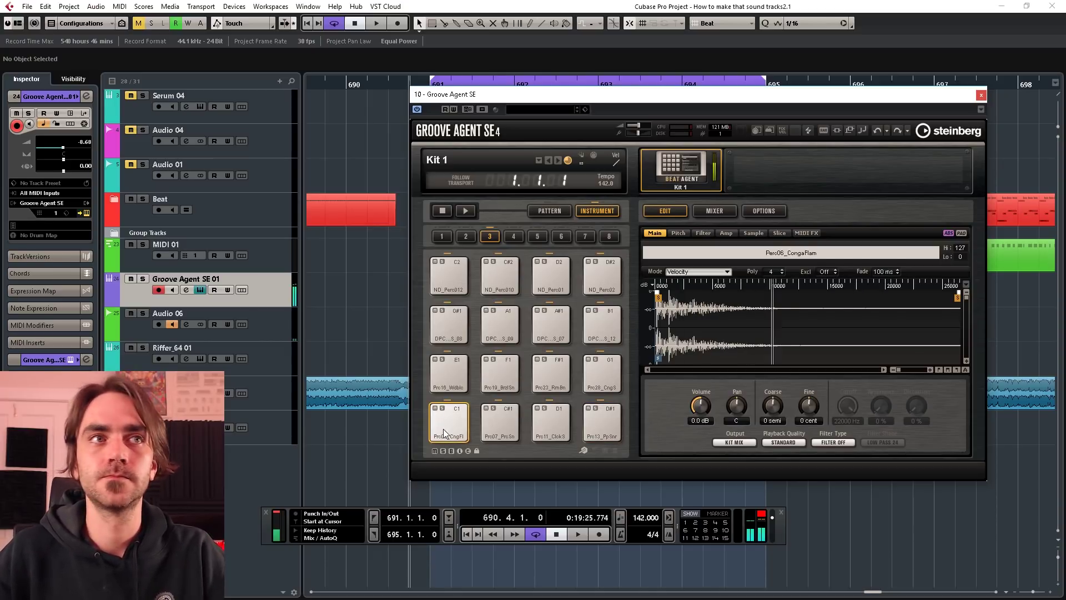
{"action": "left_click", "coordinate": [500, 428]}
{"action": "left_click", "coordinate": [551, 428]}
{"action": "left_click", "coordinate": [608, 428]}
{"action": "left_click", "coordinate": [465, 386]}
{"action": "left_click", "coordinate": [500, 375]}
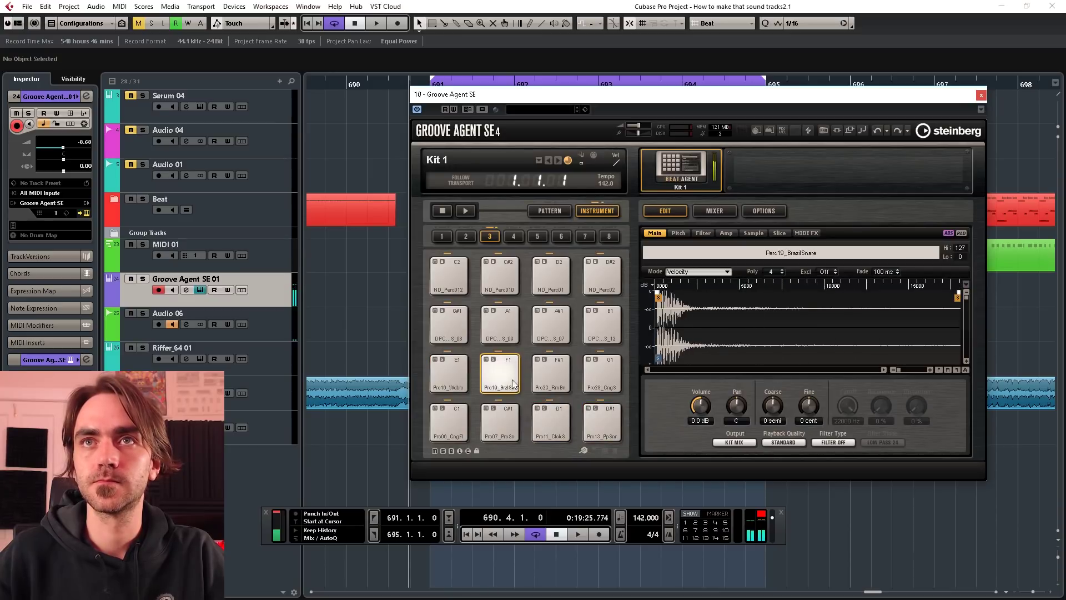
{"action": "left_click", "coordinate": [550, 375]}
{"action": "left_click", "coordinate": [592, 376]}
{"action": "left_click", "coordinate": [444, 328]}
{"action": "left_click", "coordinate": [498, 338]}
{"action": "left_click", "coordinate": [551, 327]}
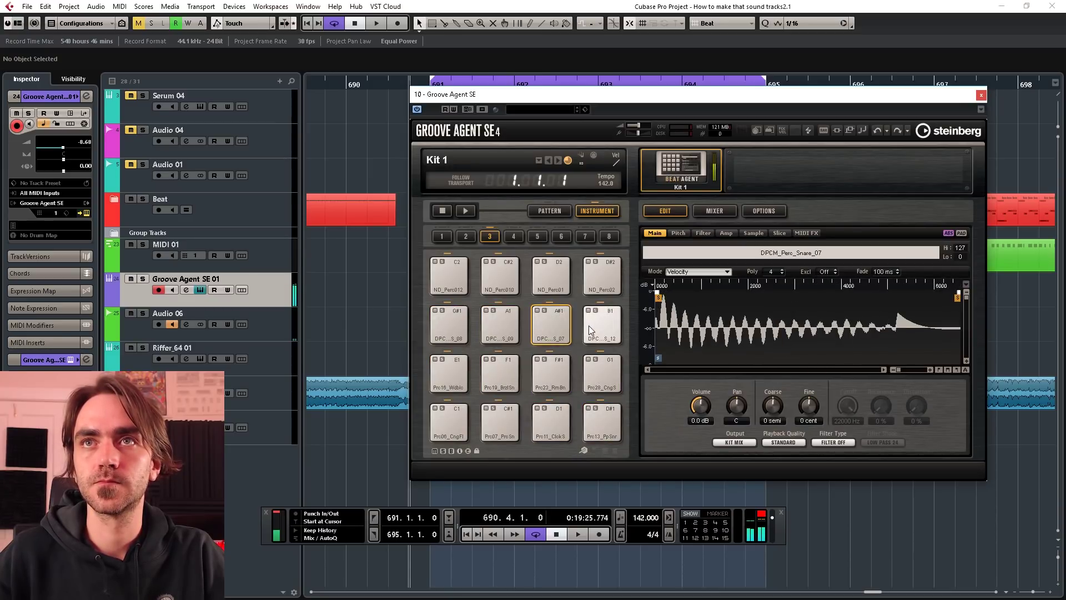
{"action": "left_click", "coordinate": [588, 326]}
{"action": "left_click", "coordinate": [461, 283]}
{"action": "left_click", "coordinate": [499, 277]}
{"action": "left_click", "coordinate": [551, 277]}
{"action": "left_click", "coordinate": [595, 279]}
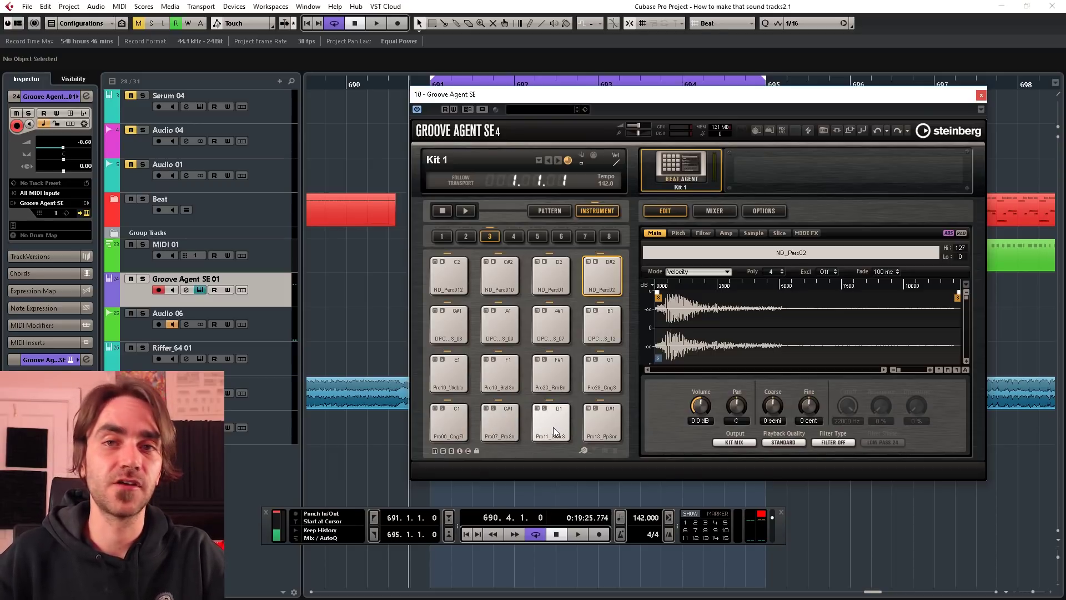
Show the Groove Agent mixer and assign the output of the four pads C1 to D#1 to Agent Bus 1.
{"action": "left_click", "coordinate": [713, 211]}
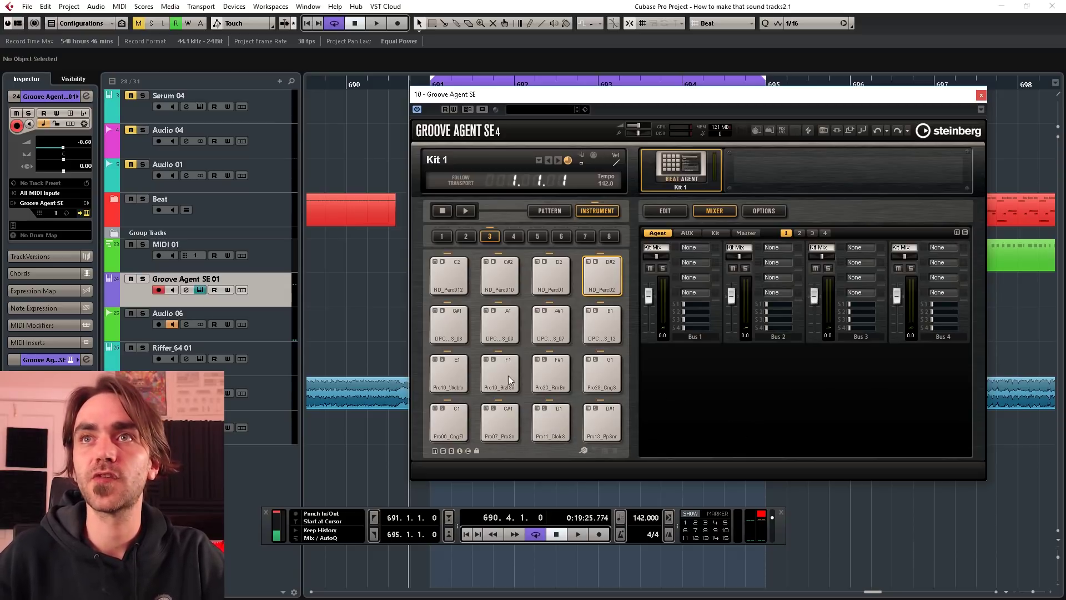
{"action": "left_click", "coordinate": [469, 424]}
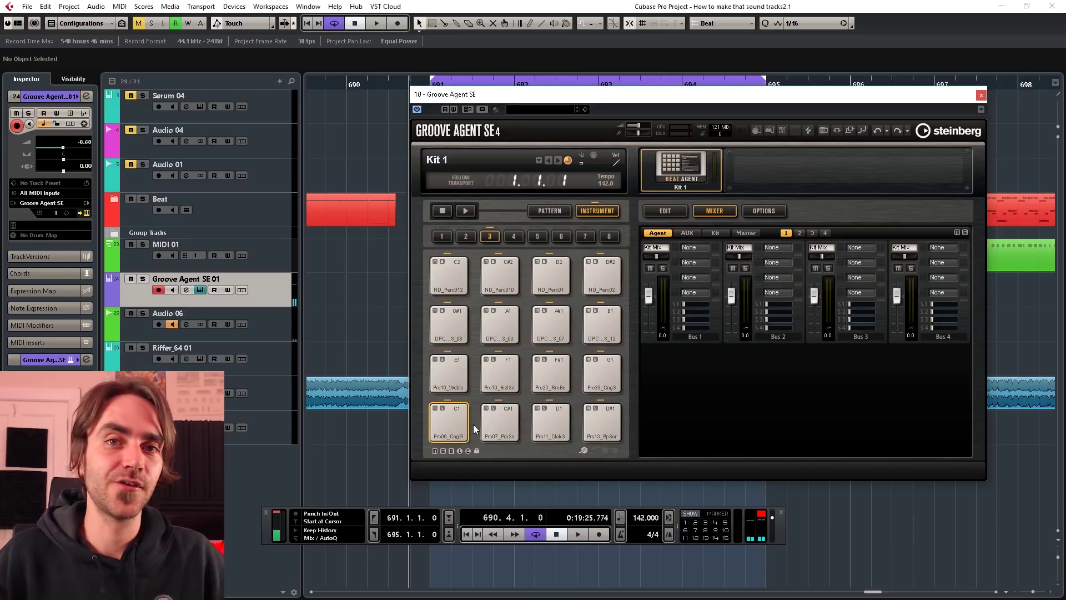
{"action": "left_click", "coordinate": [600, 428], "text": "shift"}
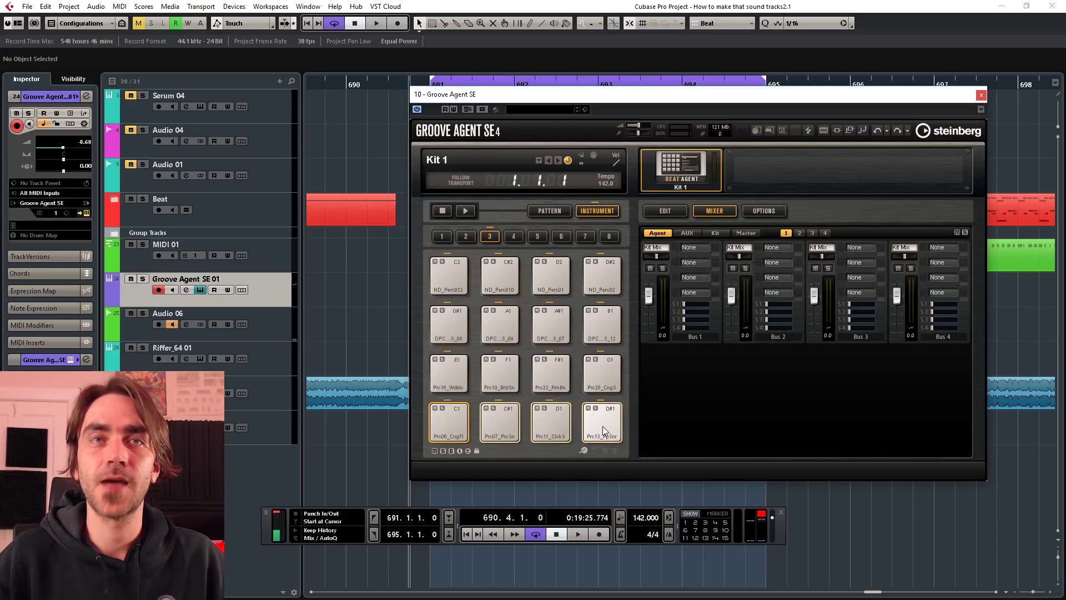
{"action": "right_click", "coordinate": [601, 426]}
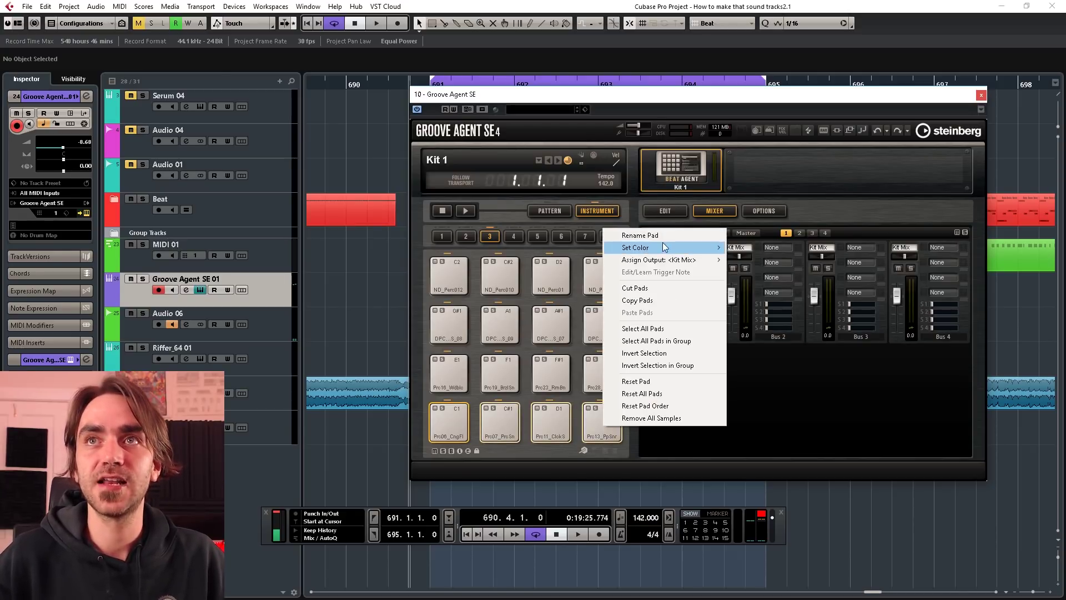
{"action": "mouse_move", "coordinate": [670, 258]}
{"action": "mouse_move", "coordinate": [753, 276]}
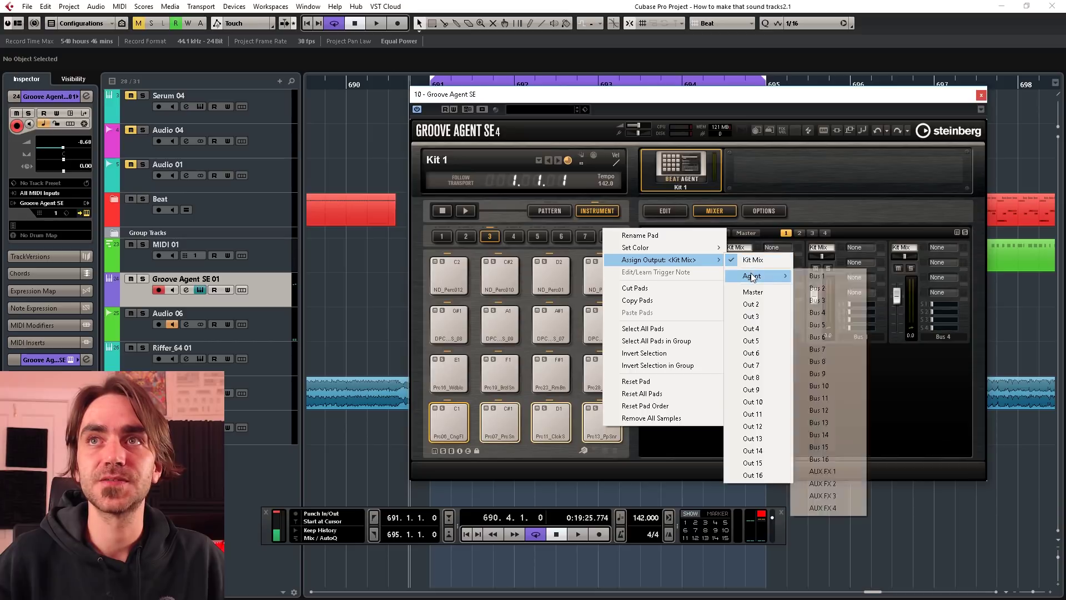
{"action": "left_click", "coordinate": [816, 276]}
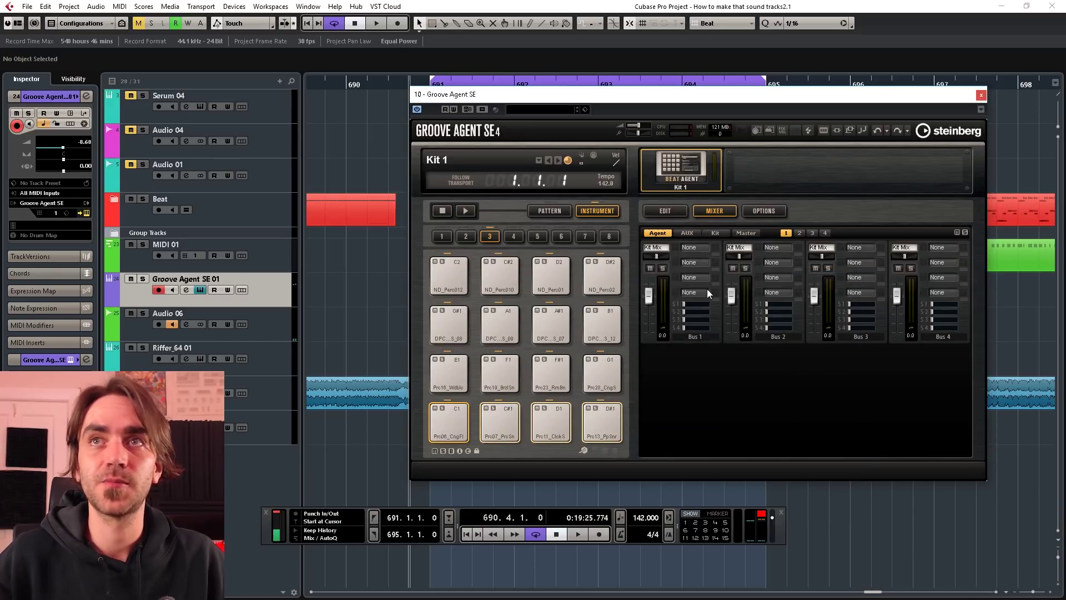
Play pads C1, D#1 and F#1 to check their bus routing on the mixer's level meters.
{"action": "left_click", "coordinate": [455, 428]}
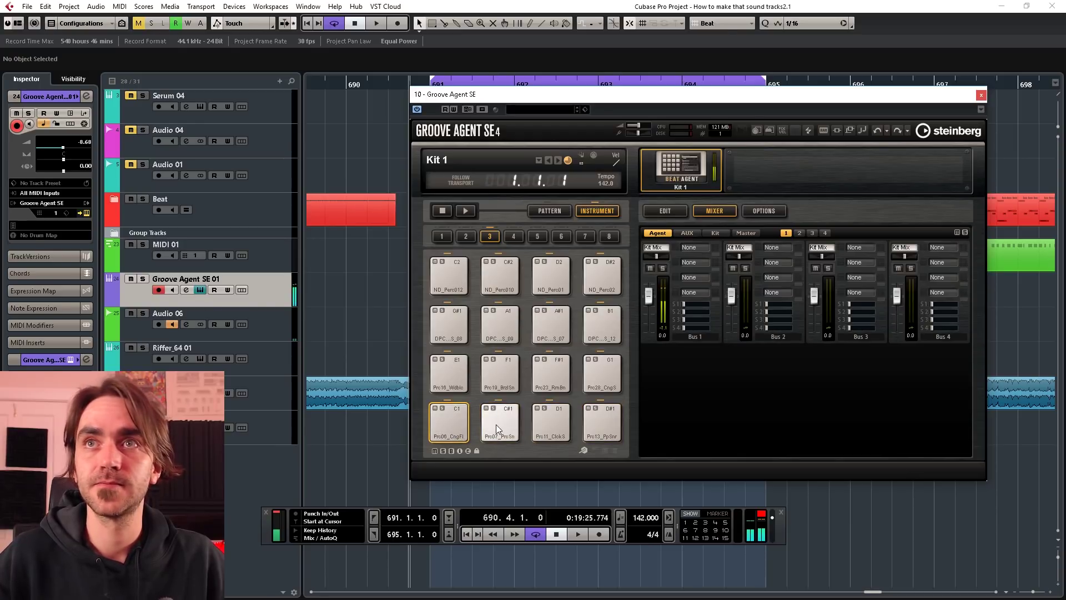
{"action": "left_click", "coordinate": [618, 418]}
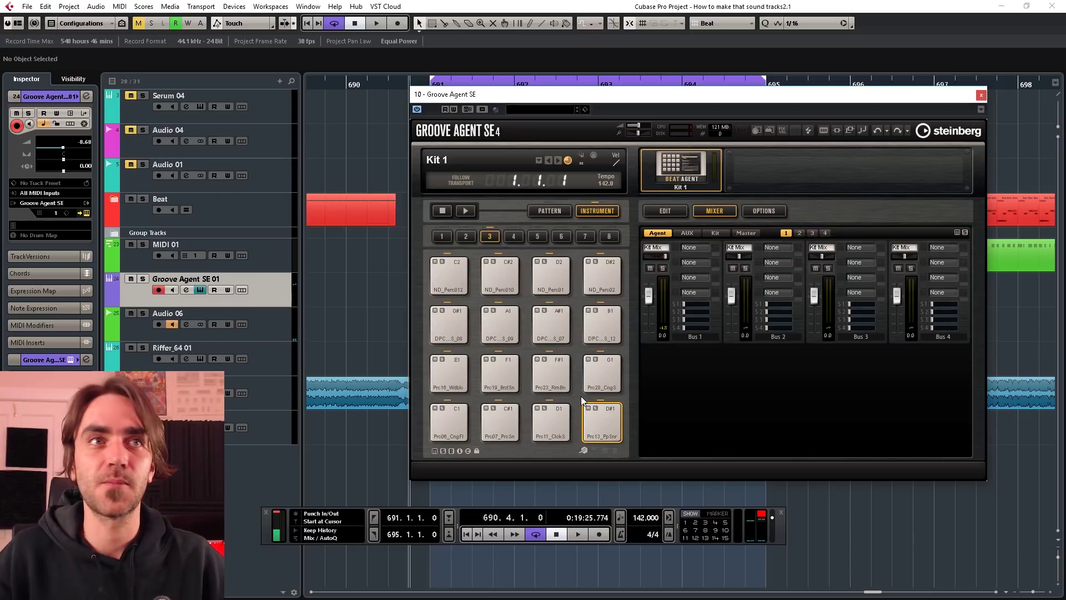
{"action": "left_click", "coordinate": [552, 374]}
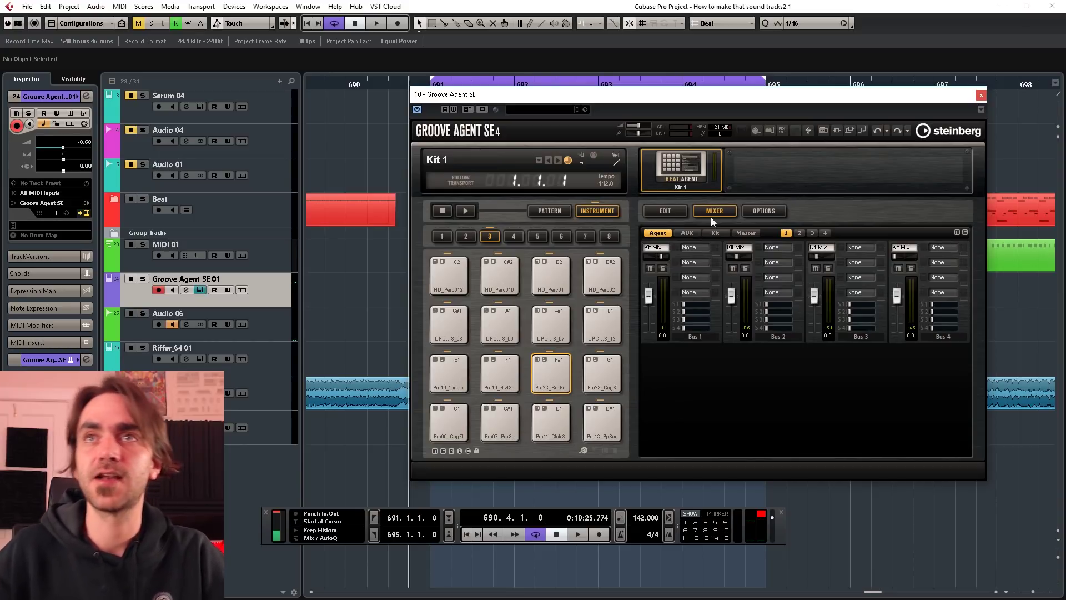
Insert Distortion and a Studio EQ as effects on Bus 1, and adjust the EQ's low-band gain.
{"action": "left_click", "coordinate": [697, 246]}
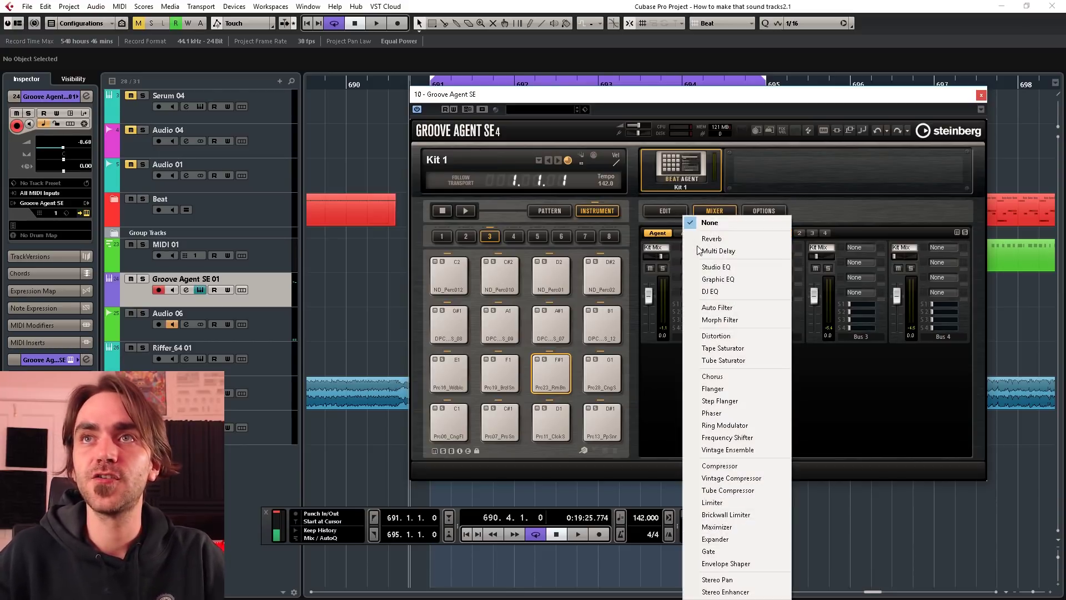
{"action": "left_click", "coordinate": [745, 359]}
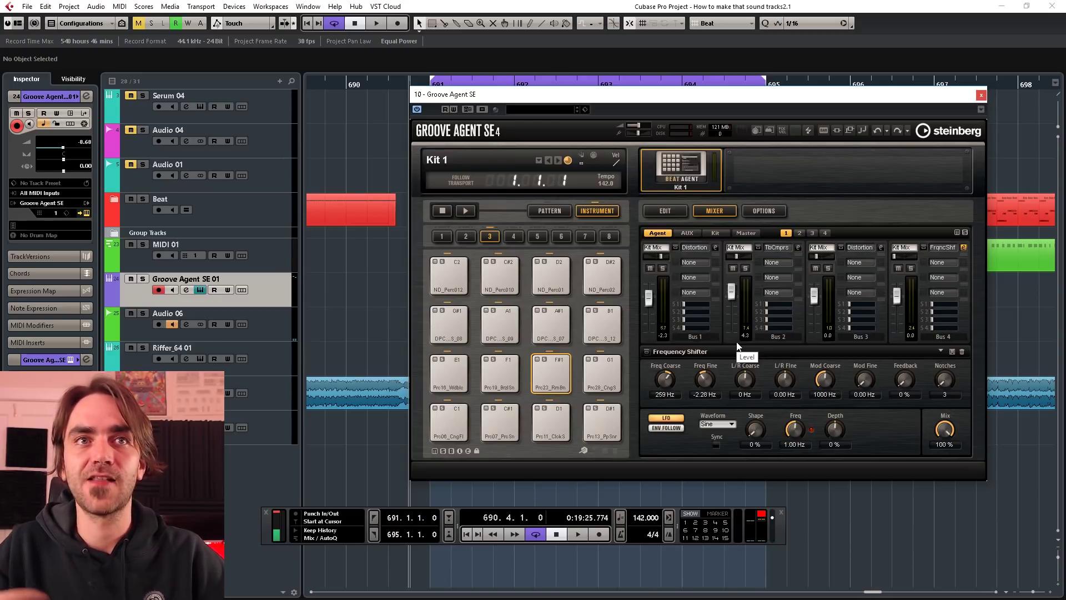
{"action": "left_click", "coordinate": [692, 257]}
{"action": "left_click", "coordinate": [707, 269]}
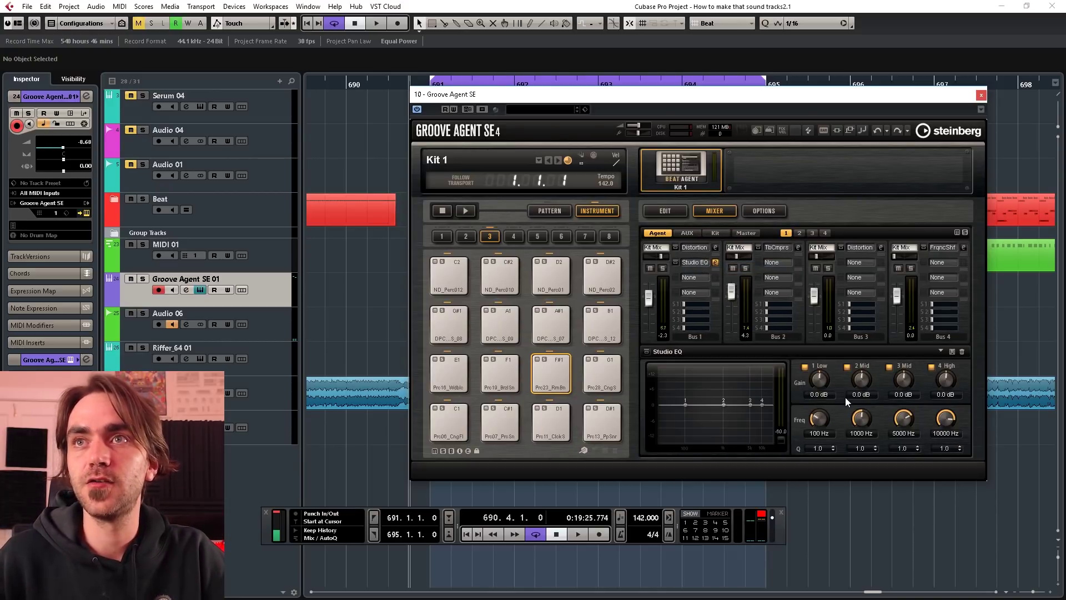
{"action": "mouse_move", "coordinate": [818, 398]}
{"action": "left_mouse_down"}
{"action": "mouse_move", "coordinate": [821, 451]}
{"action": "mouse_move", "coordinate": [823, 410]}
{"action": "left_mouse_up"}
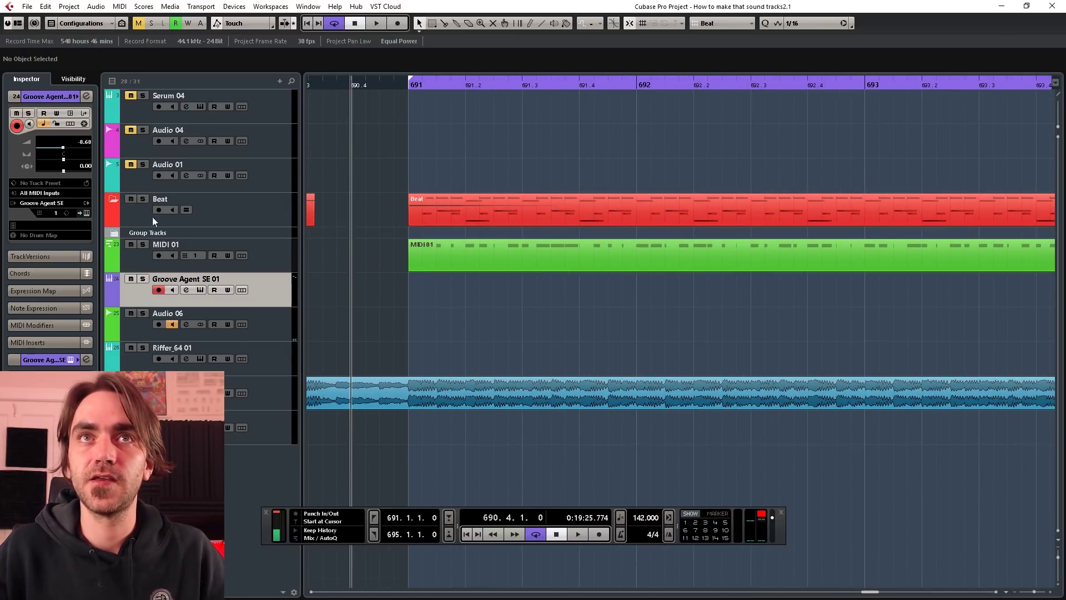
Expand the Beat folder and move the Groove Agent SE 01 track into it, below the first HIHAT10(OPEN) (D) track.
{"action": "left_click", "coordinate": [113, 199]}
{"action": "scroll", "coordinate": [419, 345], "scroll_direction": "down", "scroll_amount": 10}
{"action": "left_click_drag", "start_coordinate": [279, 412], "coordinate": [280, 213]}
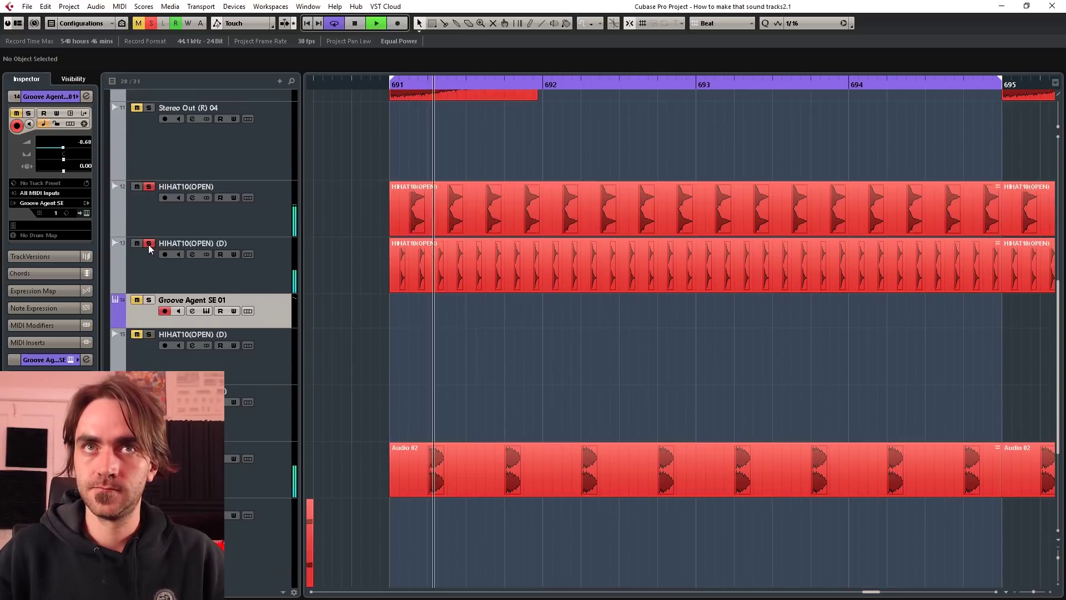
Create a one-bar part at bar 691 on the Groove Agent SE 01 track and repeat it through bar 694.
{"action": "left_click_drag", "start_coordinate": [392, 312], "coordinate": [541, 328]}
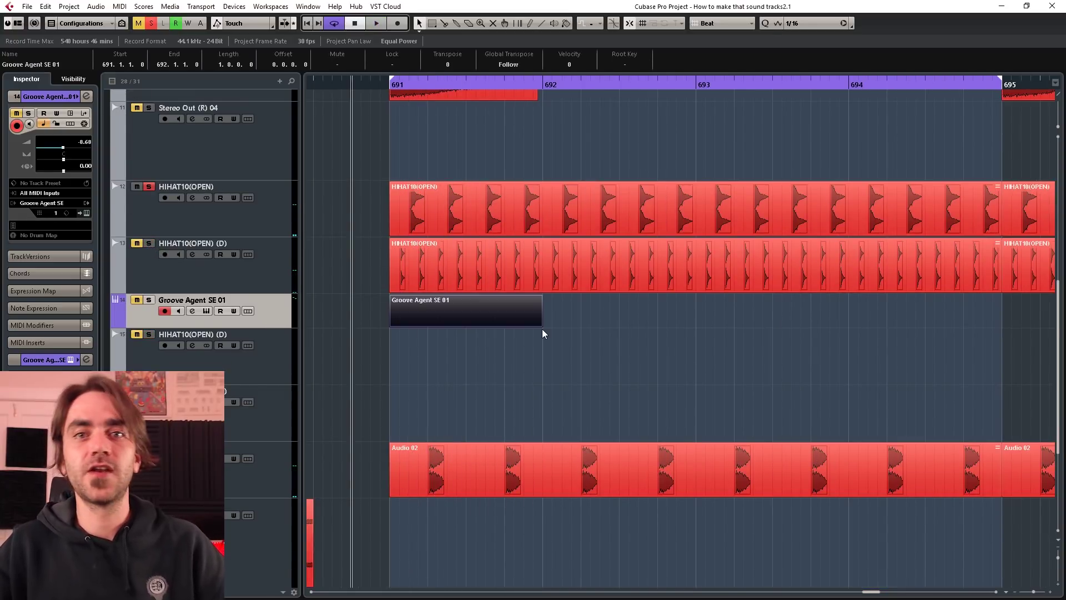
{"action": "key", "text": "alt+Down"}
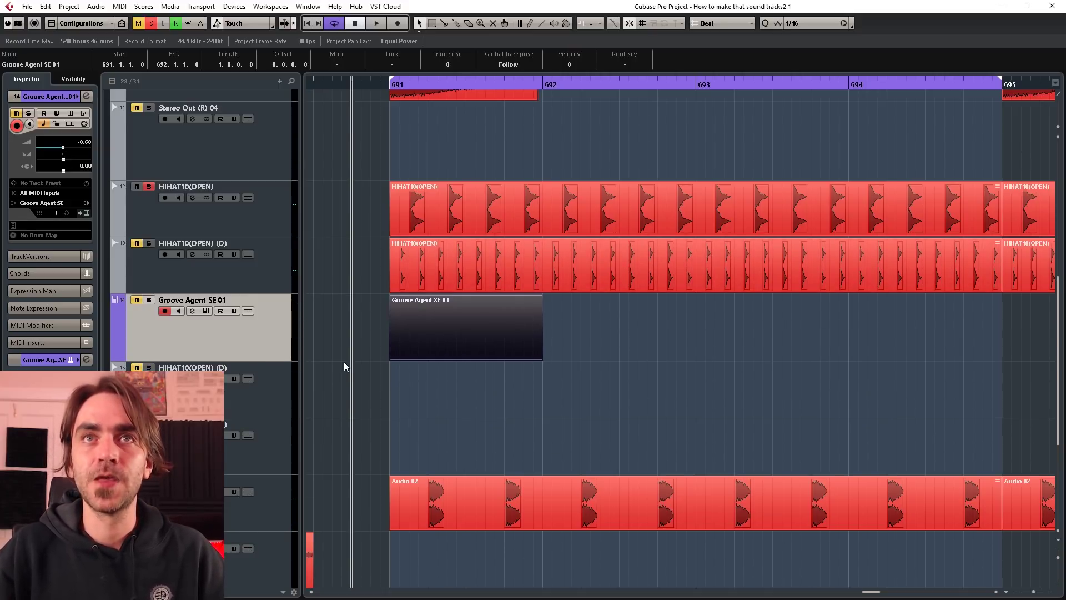
{"action": "left_click_drag", "start_coordinate": [543, 334], "coordinate": [976, 333]}
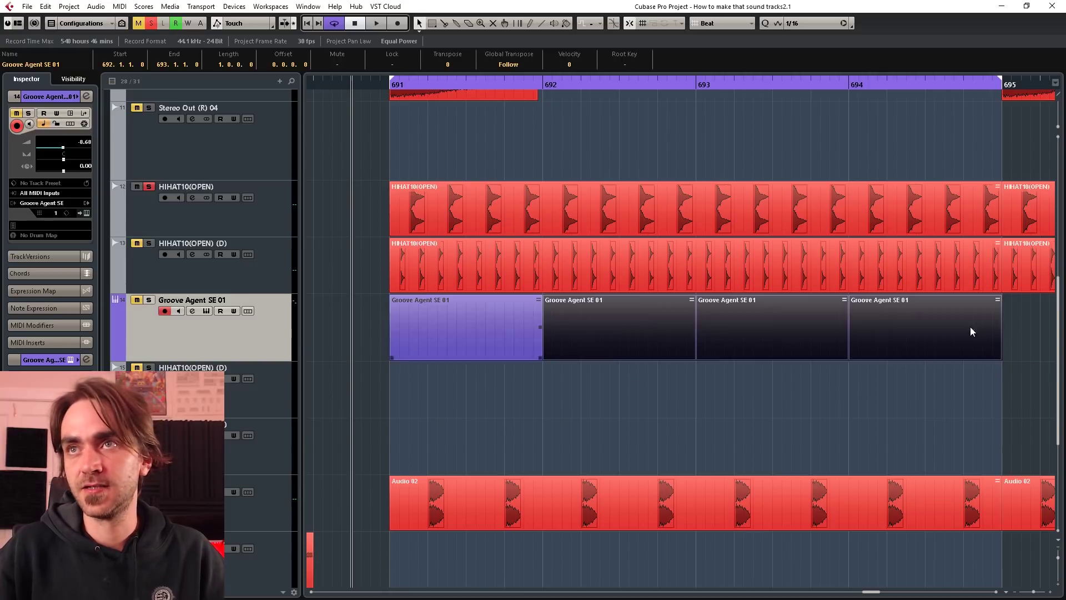
Solo the Groove Agent SE 01 track and open its bar 691 part in the Key Editor.
{"action": "left_click", "coordinate": [419, 357]}
{"action": "left_click", "coordinate": [148, 300]}
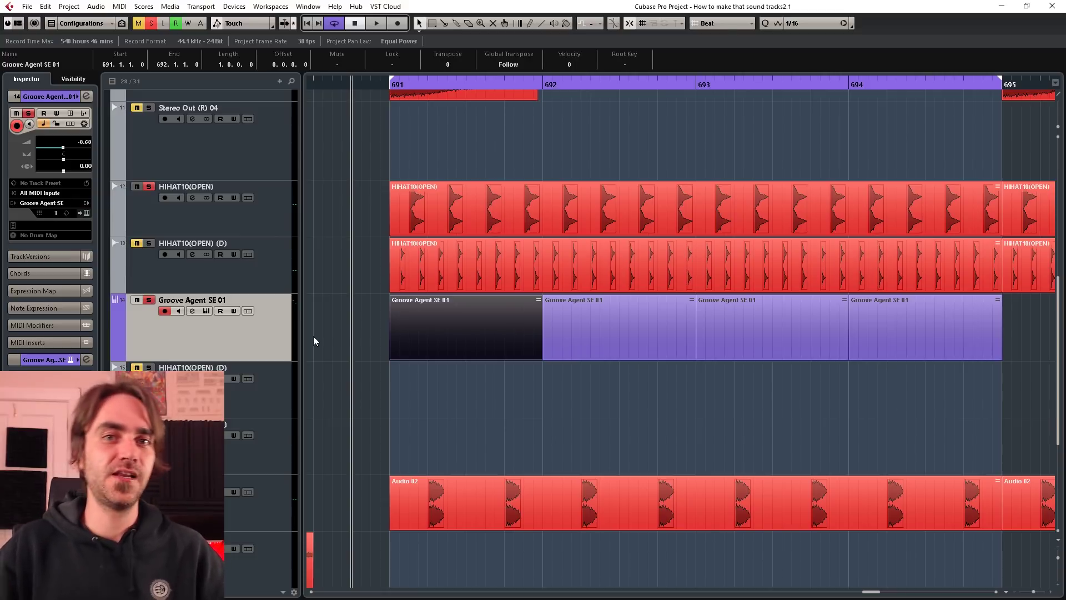
{"action": "double_click", "coordinate": [407, 331]}
Use the Draw tool to place sixteenth-note percussion hits within bar 691, including a G1 note at 691.2.4.
{"action": "right_click", "coordinate": [179, 259]}
{"action": "left_click", "coordinate": [193, 266]}
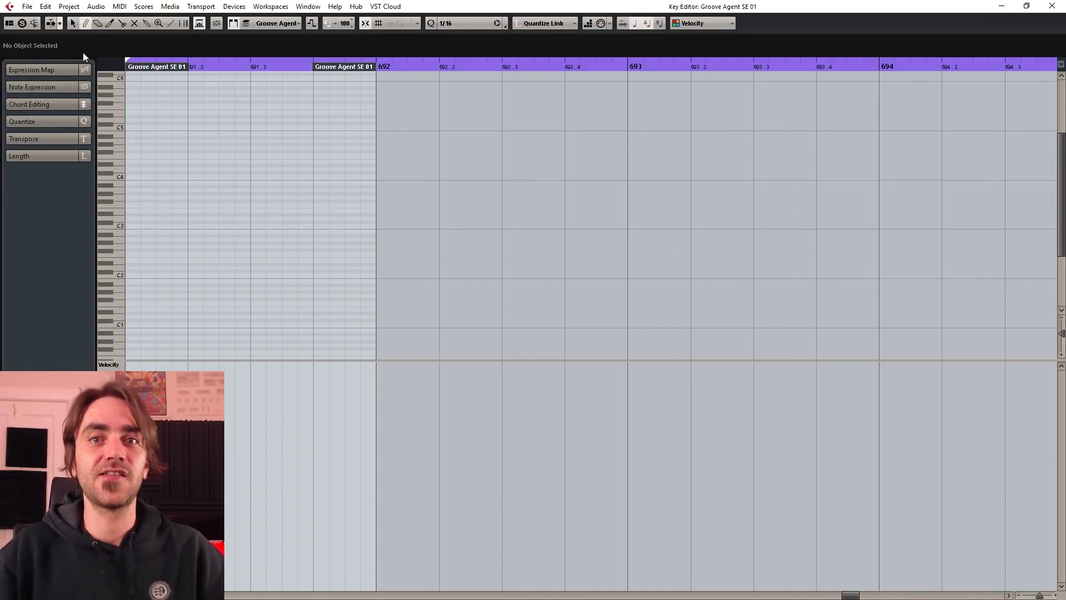
{"action": "key", "text": "h"}
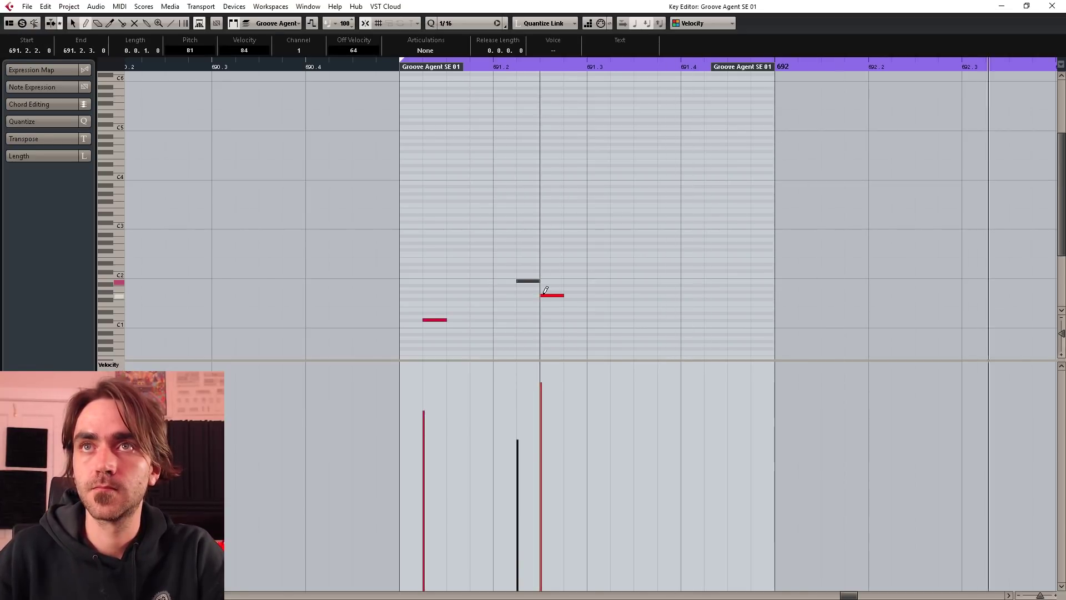
{"action": "left_click", "coordinate": [546, 295]}
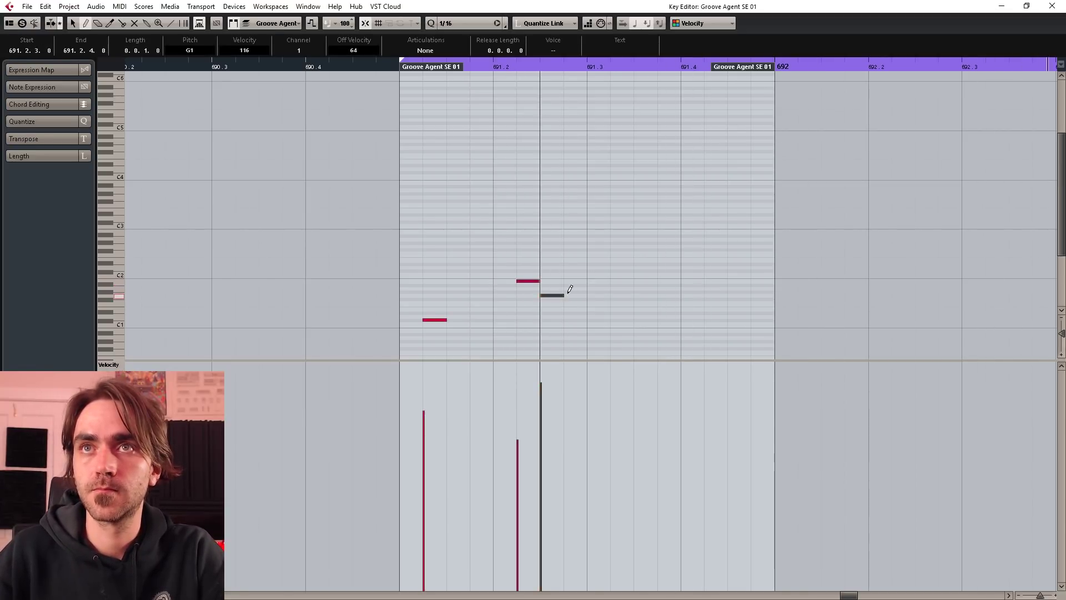
{"action": "key", "text": "ctrl+z"}
{"action": "left_click", "coordinate": [569, 295]}
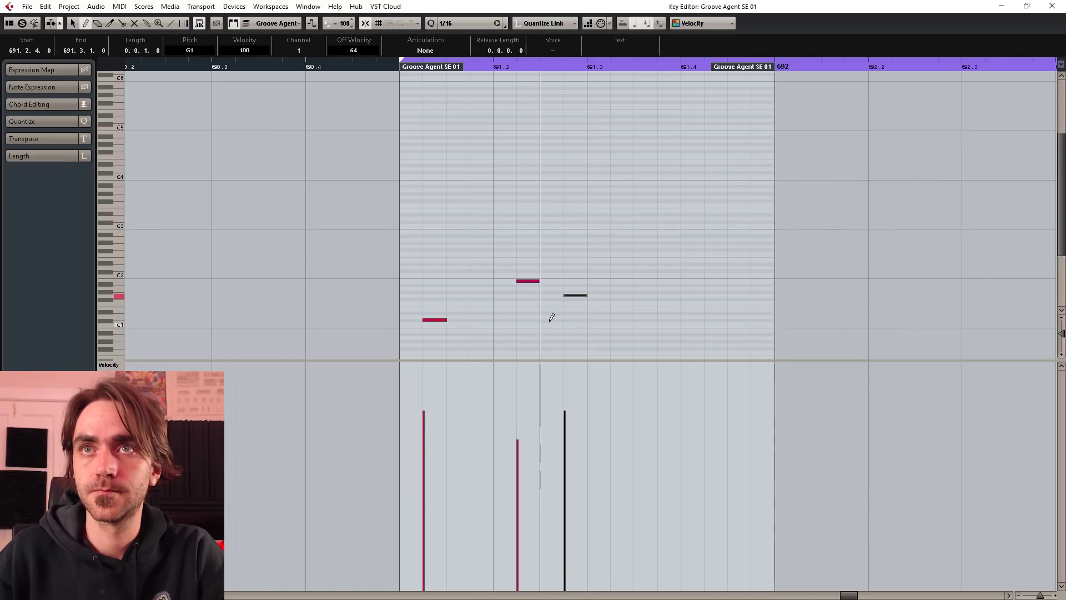
{"action": "left_click", "coordinate": [552, 317]}
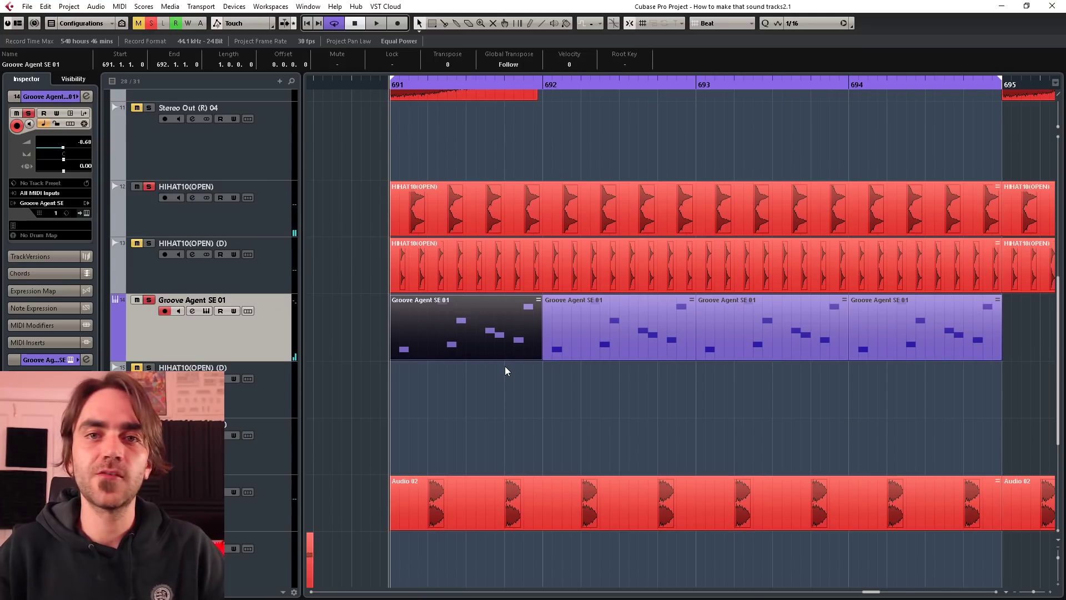
Reopen the Groove Agent SE instrument and audition pads A1, G#1, F1, F#1 and A#1 through their bus effects.
{"action": "left_click", "coordinate": [87, 213]}
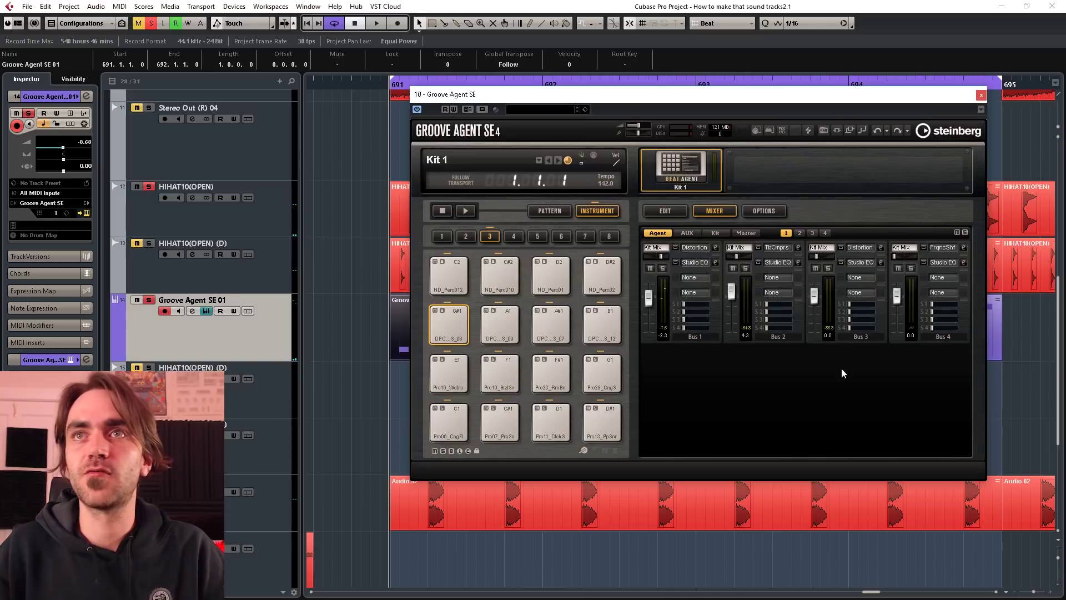
{"action": "left_click", "coordinate": [499, 338]}
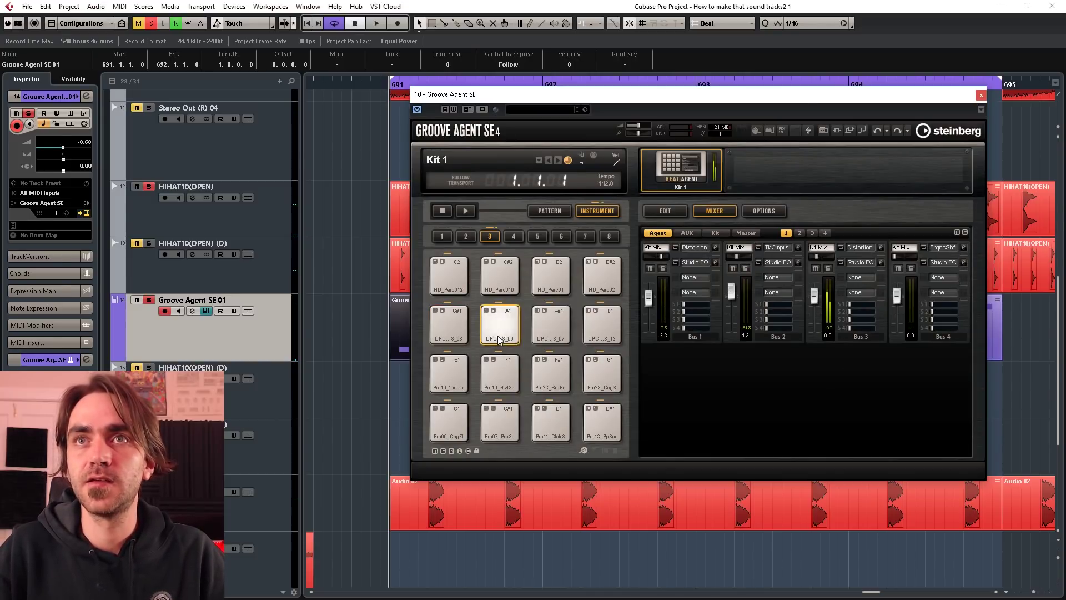
{"action": "left_click", "coordinate": [444, 332]}
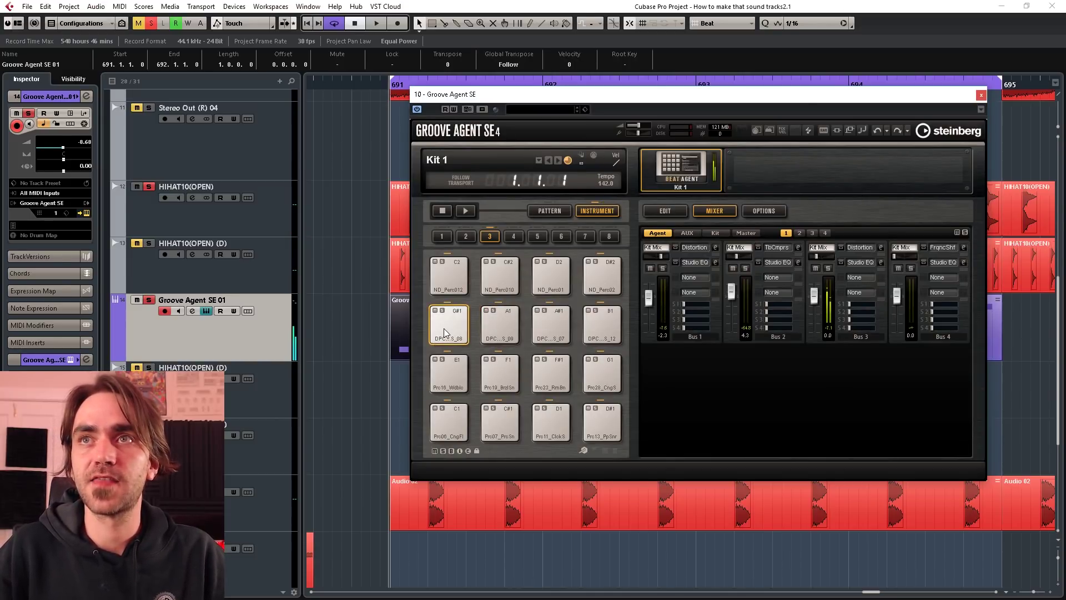
{"action": "left_click", "coordinate": [507, 375]}
{"action": "left_click", "coordinate": [557, 387]}
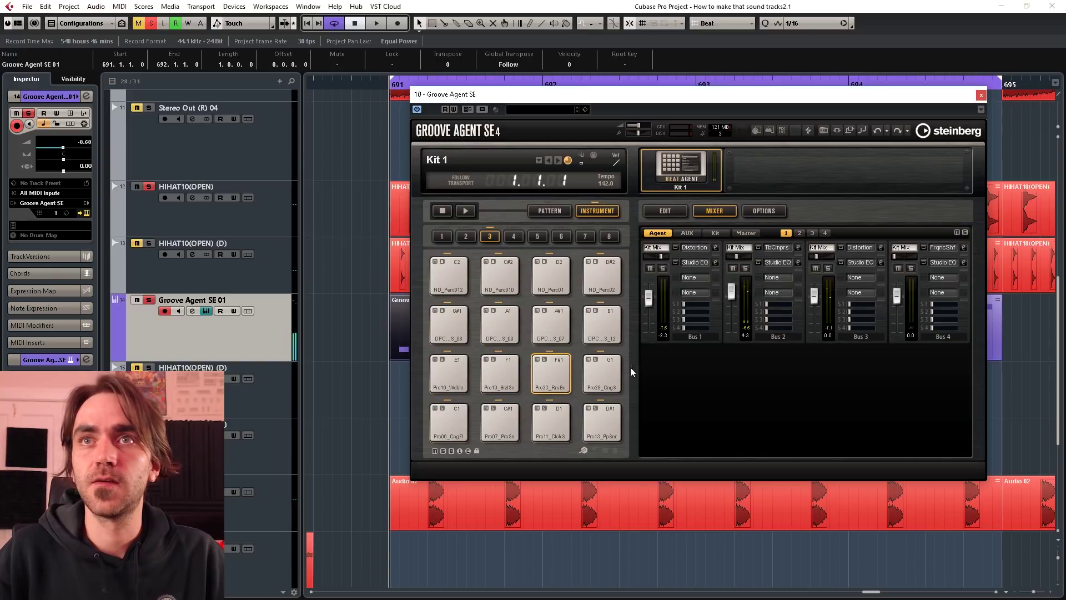
{"action": "left_click", "coordinate": [562, 364]}
{"action": "left_click", "coordinate": [563, 331]}
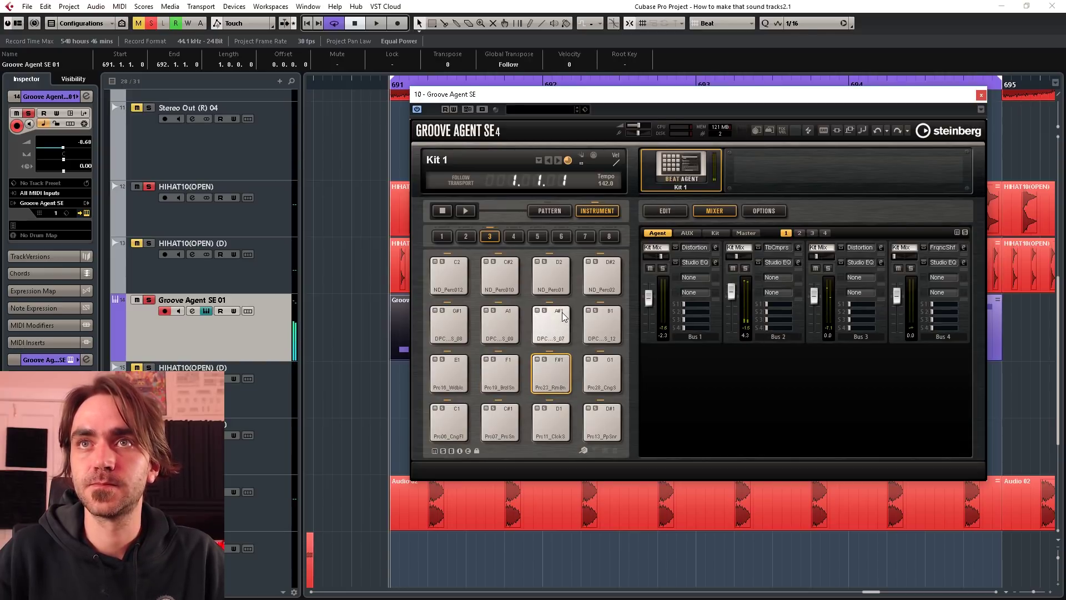
{"action": "left_click", "coordinate": [565, 332]}
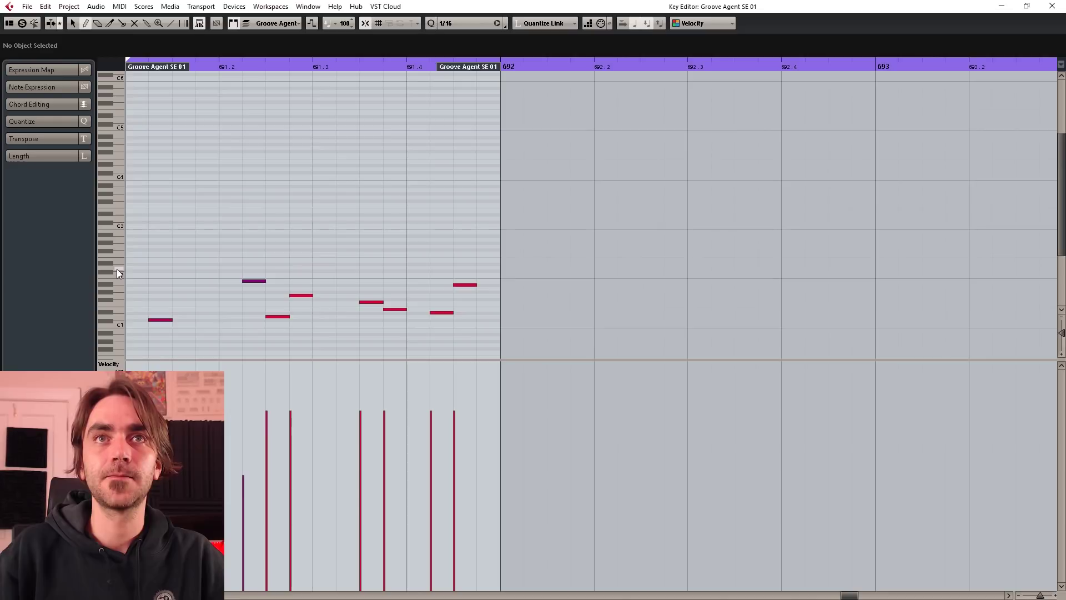
Add sixteenth-note D2 hits at 691.1.4, 691.3.2 and 691.4.4 to the bar 691 pattern.
{"action": "left_click", "coordinate": [198, 267]}
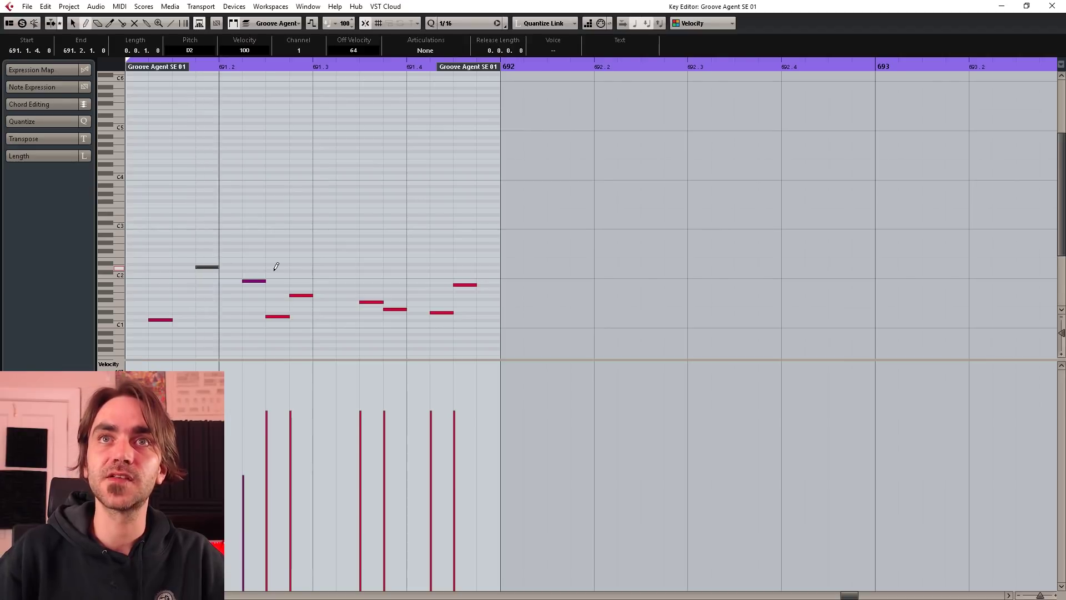
{"action": "left_click", "coordinate": [342, 267]}
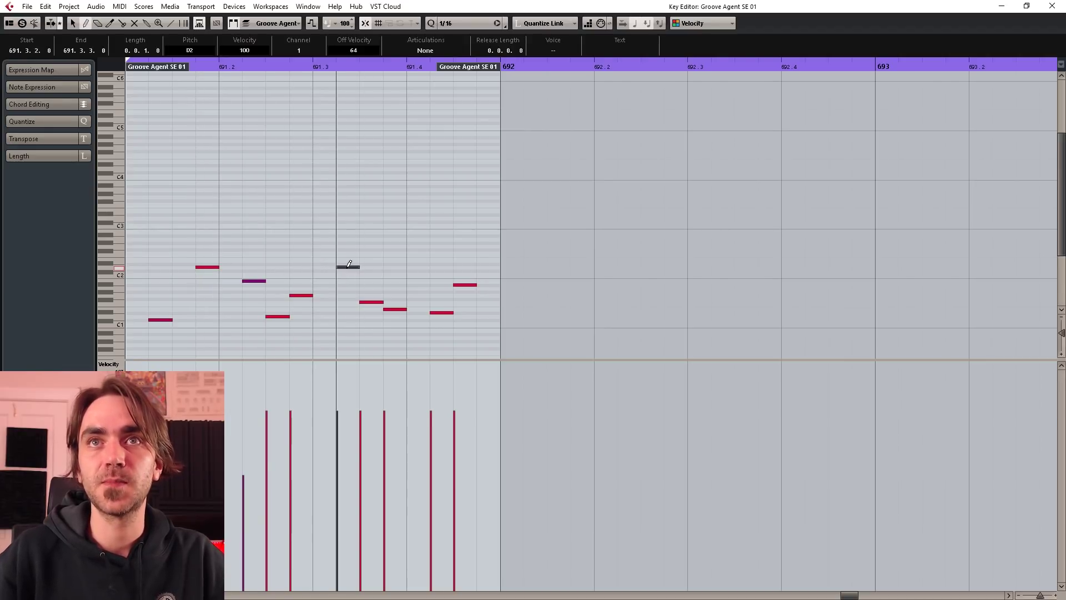
{"action": "left_click", "coordinate": [491, 266]}
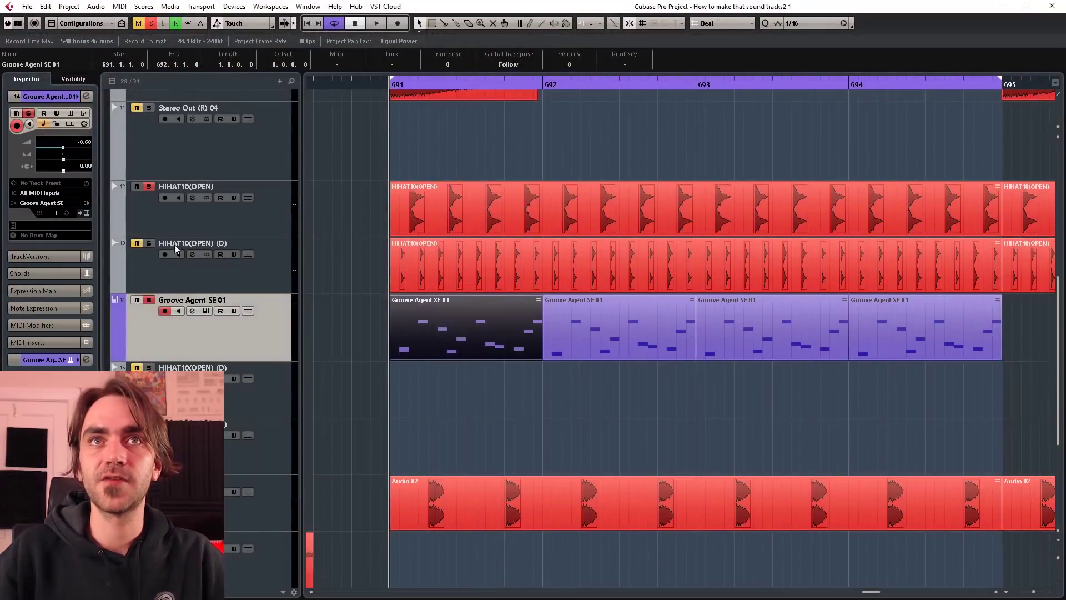
Reopen Groove Agent SE and give pad D2's amp envelope a 105 ms attack, auditioning the pad.
{"action": "left_click", "coordinate": [87, 213]}
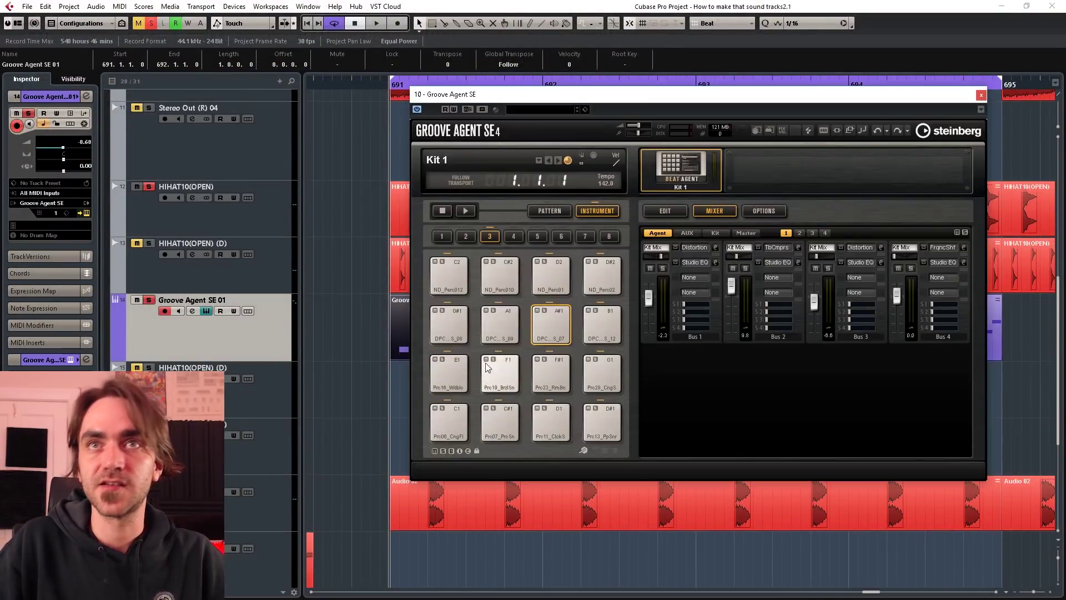
{"action": "left_click", "coordinate": [553, 283]}
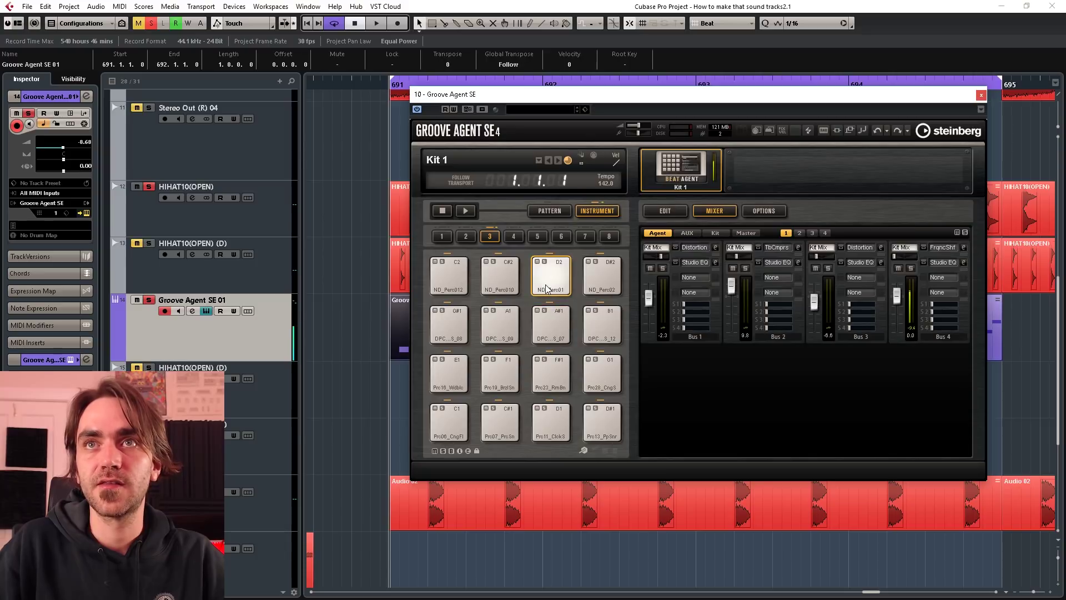
{"action": "left_click", "coordinate": [670, 213]}
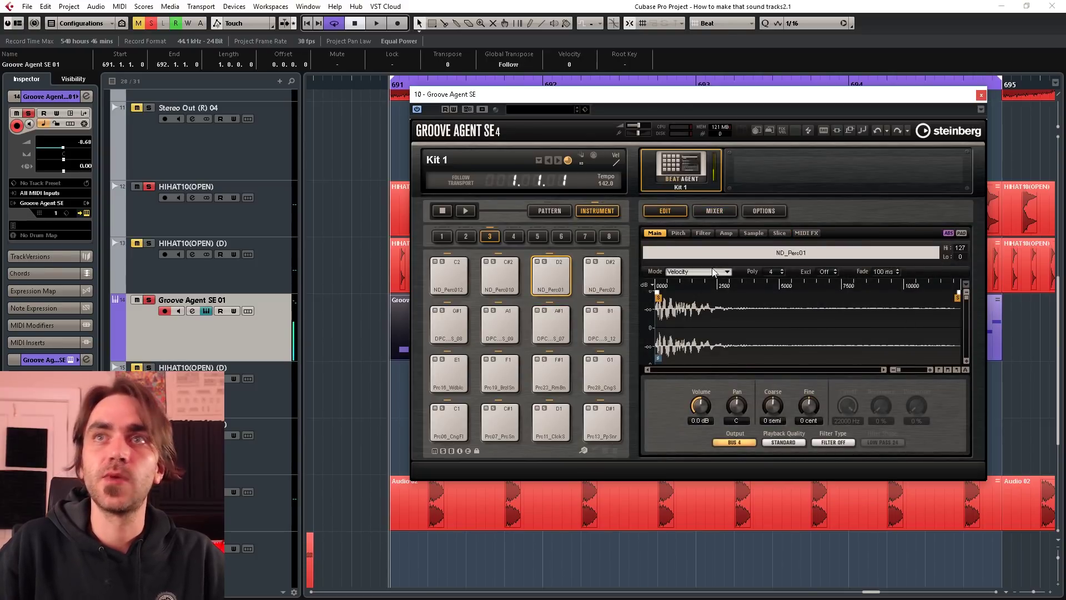
{"action": "left_click", "coordinate": [727, 233]}
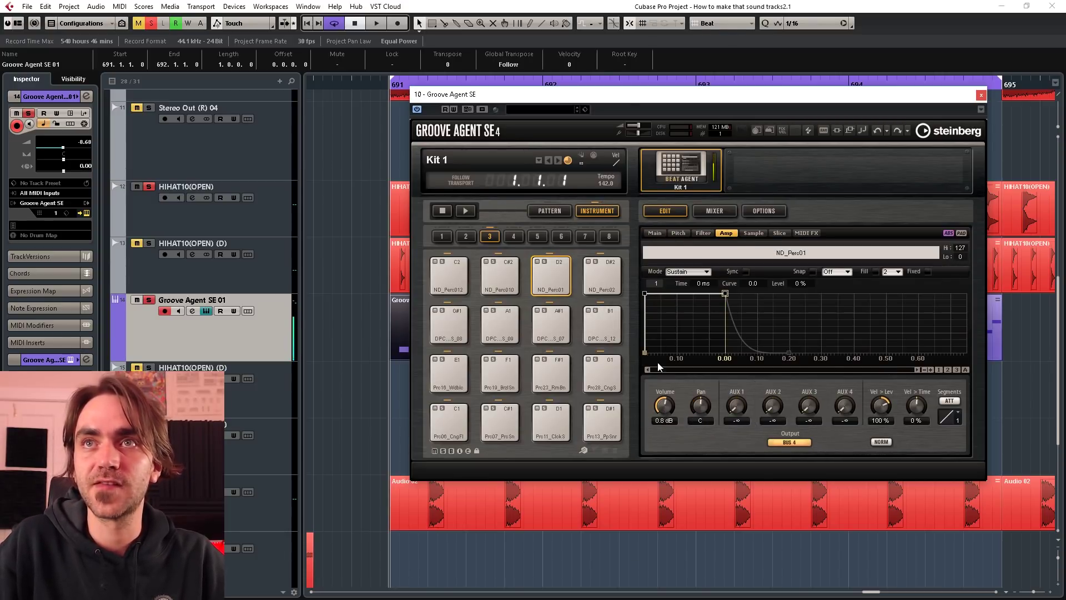
{"action": "left_click_drag", "start_coordinate": [644, 293], "coordinate": [657, 293]}
{"action": "left_click", "coordinate": [551, 281]}
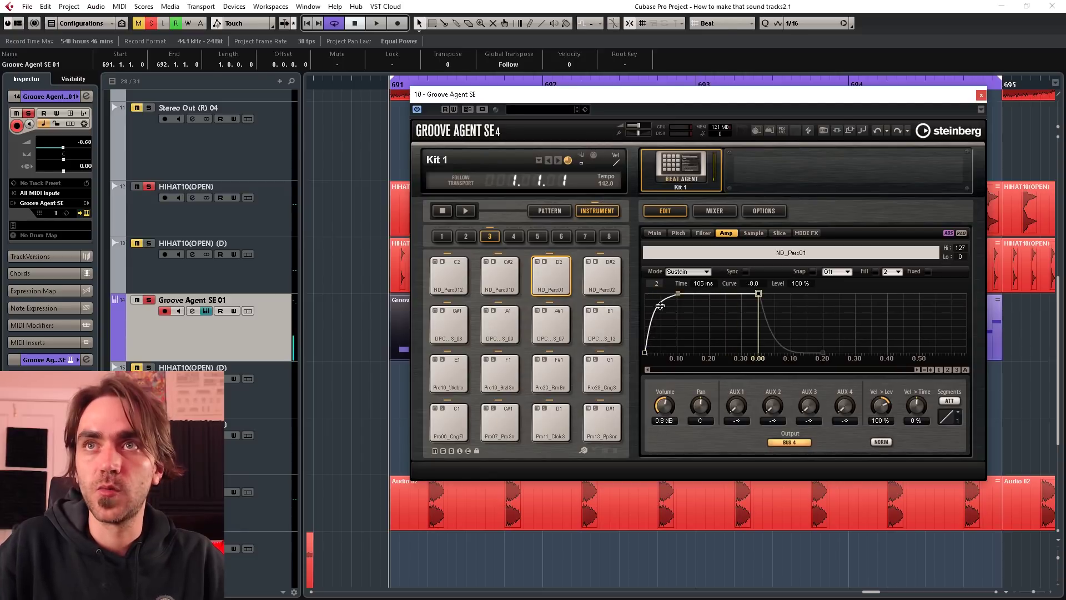
Set pad D2's attack curve to -3.2, its decay to 205 ms at 36 % level and its volume to 1.7 dB.
{"action": "left_click_drag", "start_coordinate": [659, 305], "coordinate": [659, 311]}
{"action": "left_click", "coordinate": [549, 275]}
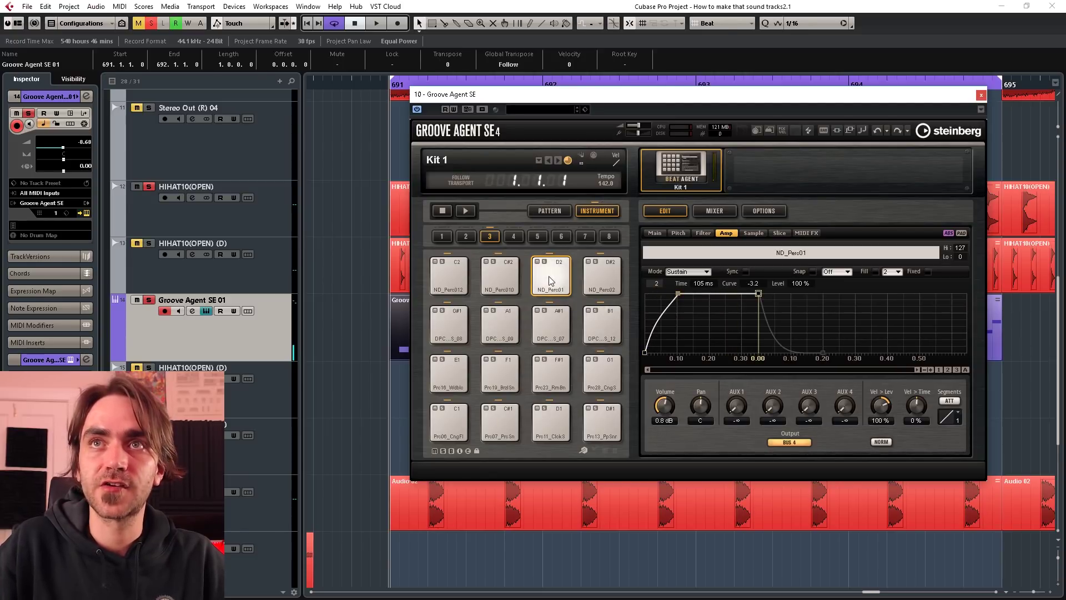
{"action": "left_click_drag", "start_coordinate": [758, 293], "coordinate": [744, 331]}
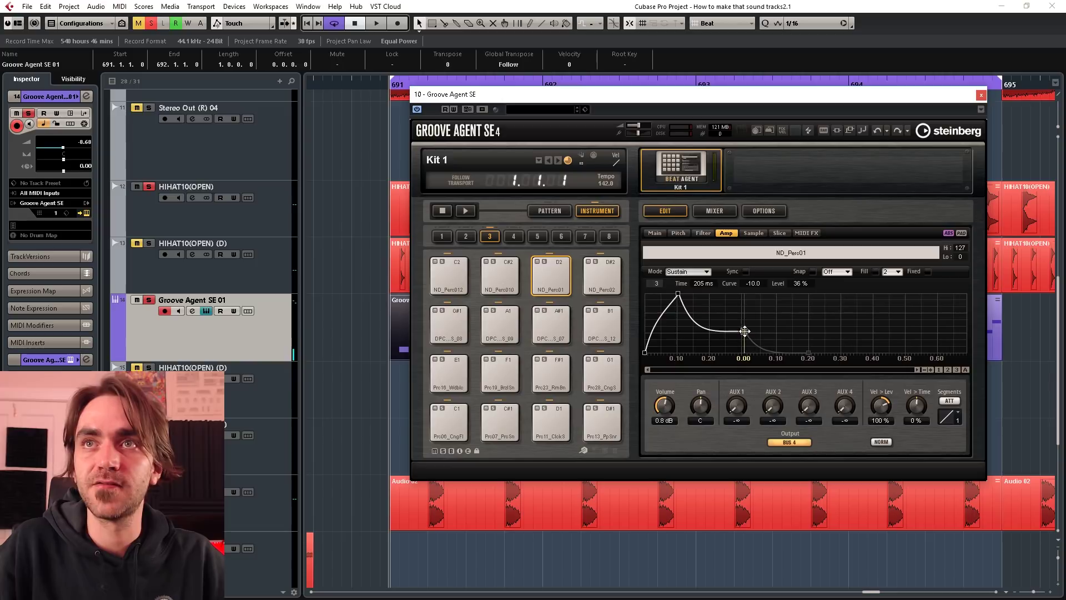
{"action": "left_click", "coordinate": [565, 287]}
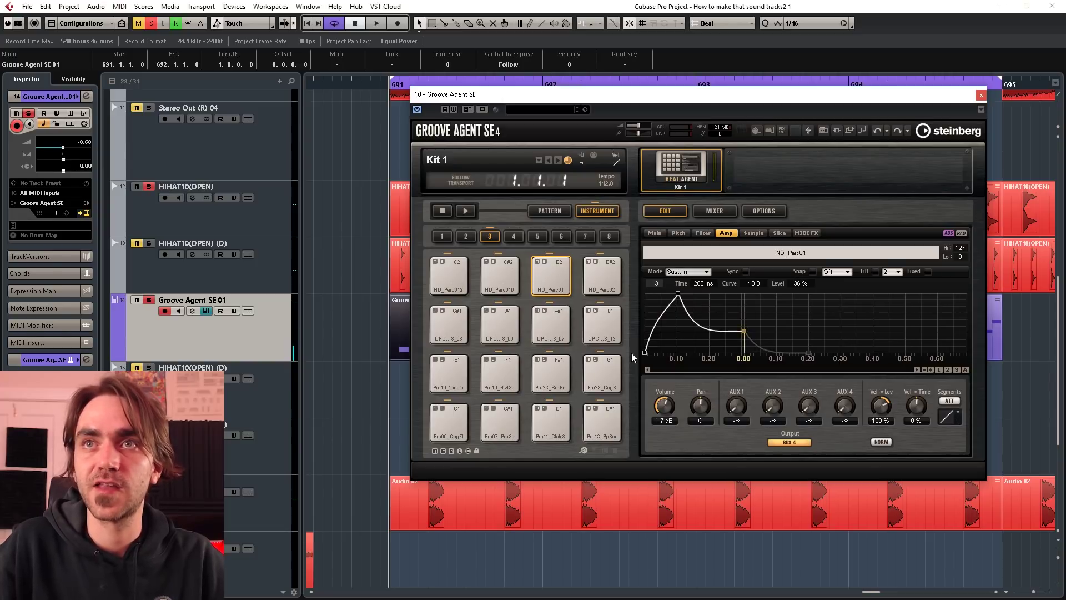
{"action": "left_click", "coordinate": [571, 282]}
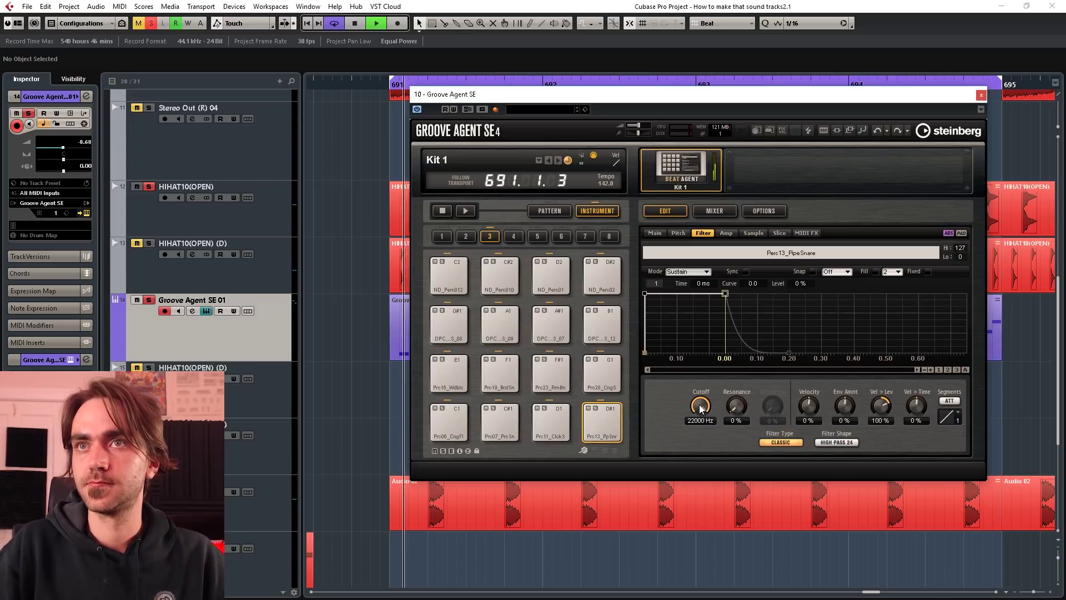
Adjust the high-pass filter cutoff of pad D#1's Perc13_PipeSnare sample during playback.
{"action": "left_click_drag", "start_coordinate": [700, 405], "coordinate": [704, 404]}
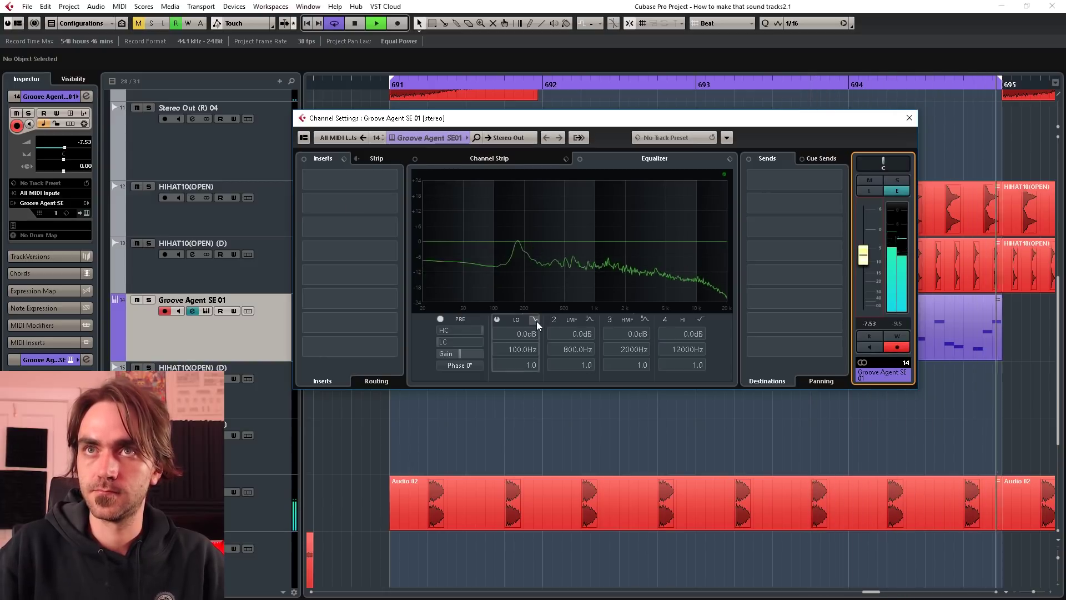
Solo the Groove Agent SE 01 track and listen to its loop on its own.
{"action": "key", "text": "space"}
{"action": "left_click", "coordinate": [149, 300]}
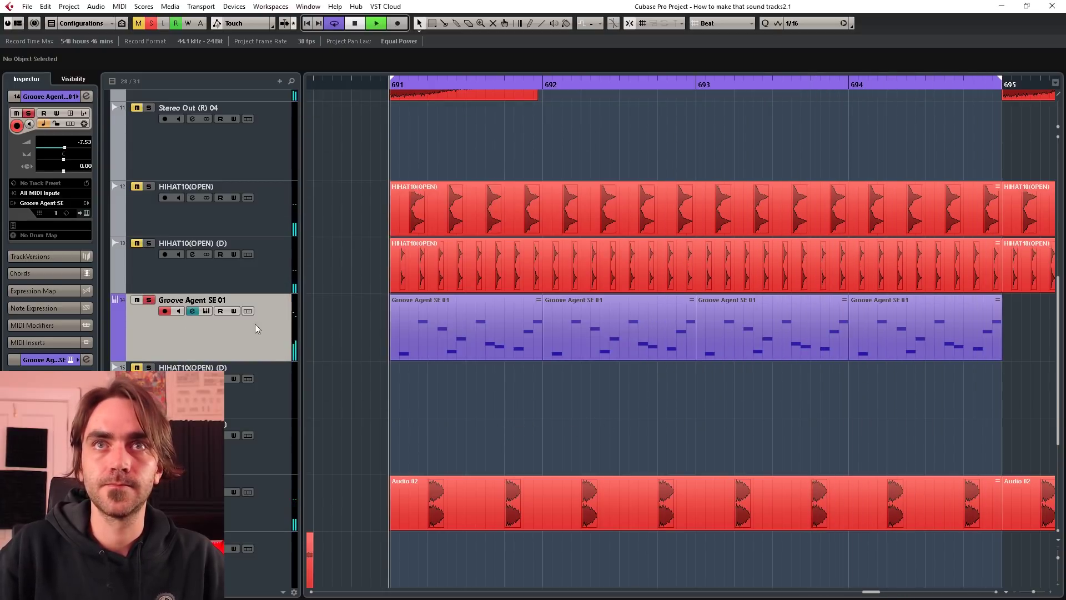
{"action": "key", "text": "space"}
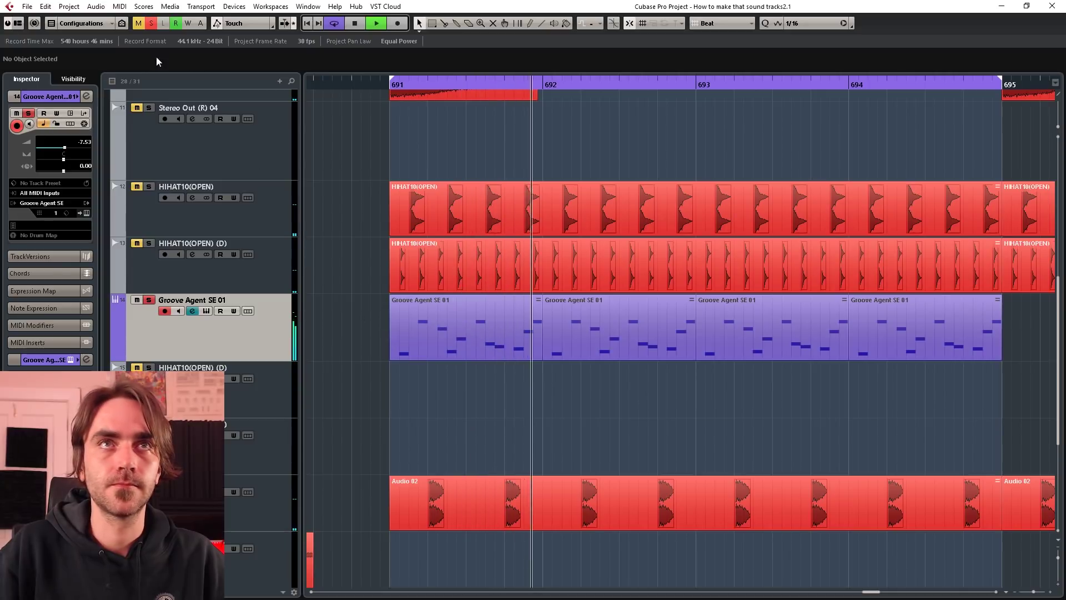
{"action": "key", "text": "space"}
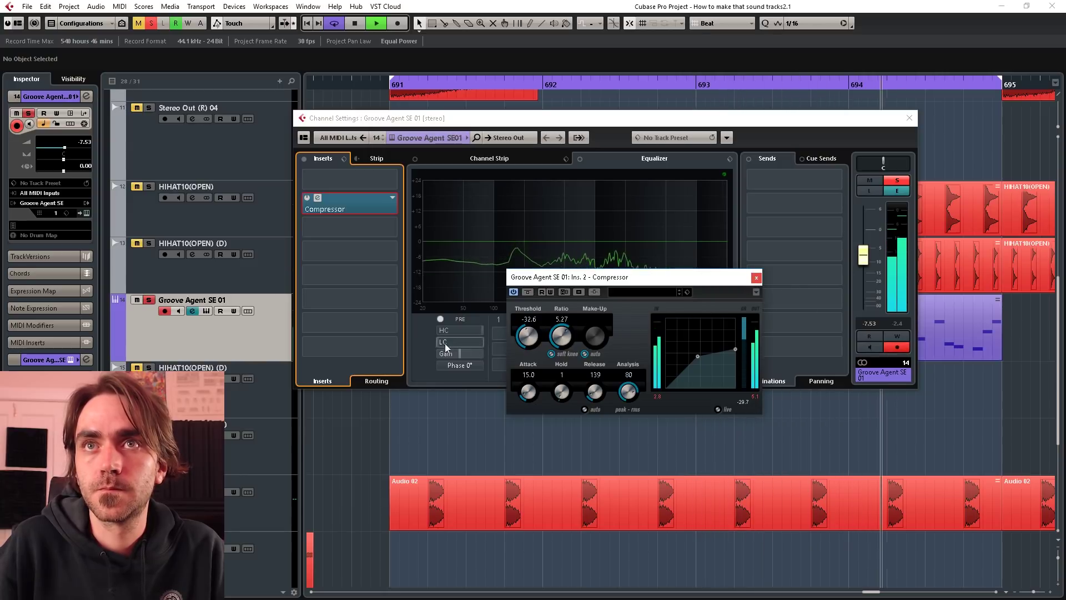
Set the Groove Agent SE 01 channel's low cut to 284.5 Hz and close the Compressor window.
{"action": "left_click_drag", "start_coordinate": [441, 342], "coordinate": [480, 272]}
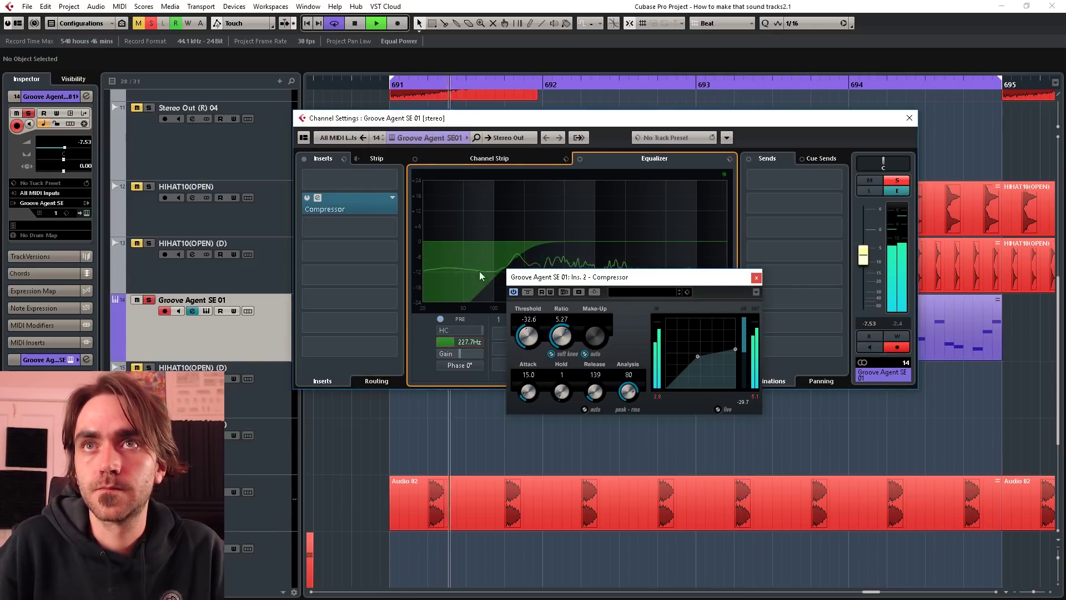
{"action": "left_click_drag", "start_coordinate": [465, 343], "coordinate": [464, 341]}
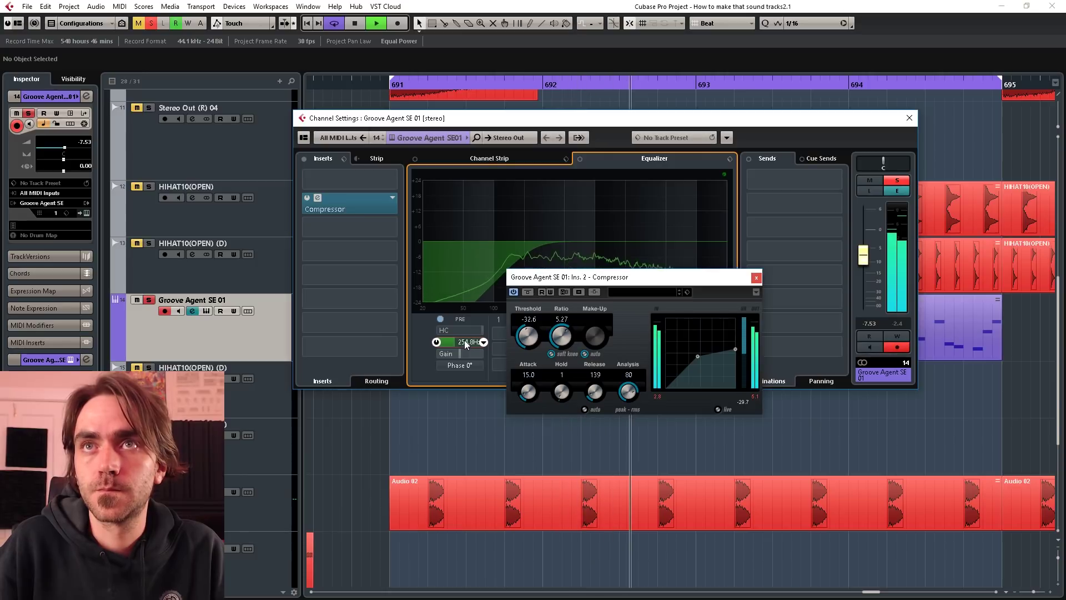
{"action": "scroll", "coordinate": [464, 340], "scroll_direction": "up", "scroll_amount": 3}
{"action": "left_click", "coordinate": [756, 277]}
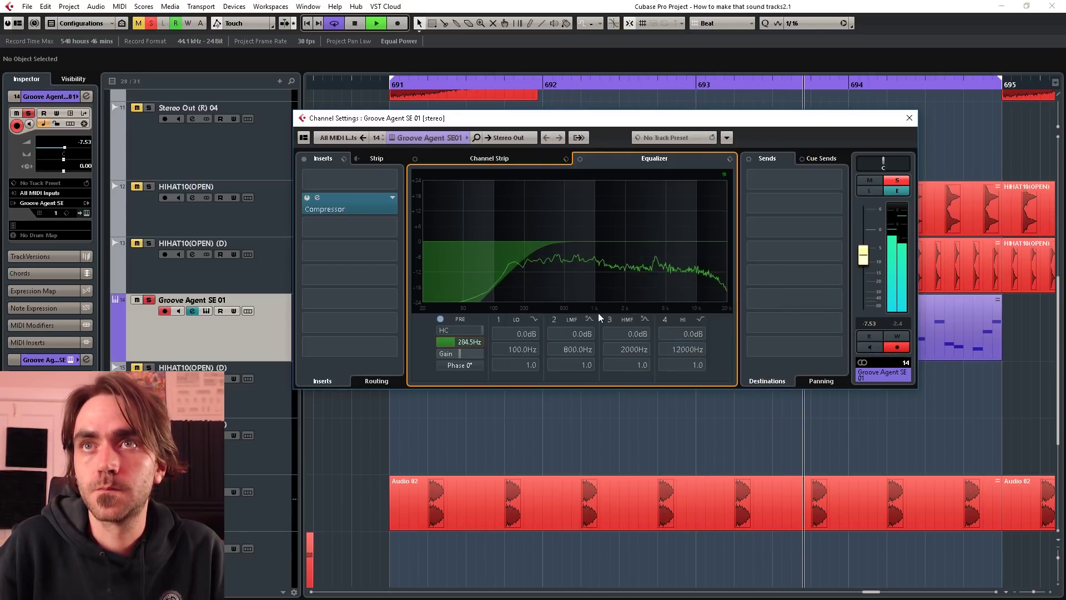
Enable EQ band 1 as High Pass I, unsolo the track and set the band's frequency to 438.1 Hz.
{"action": "left_click", "coordinate": [533, 320]}
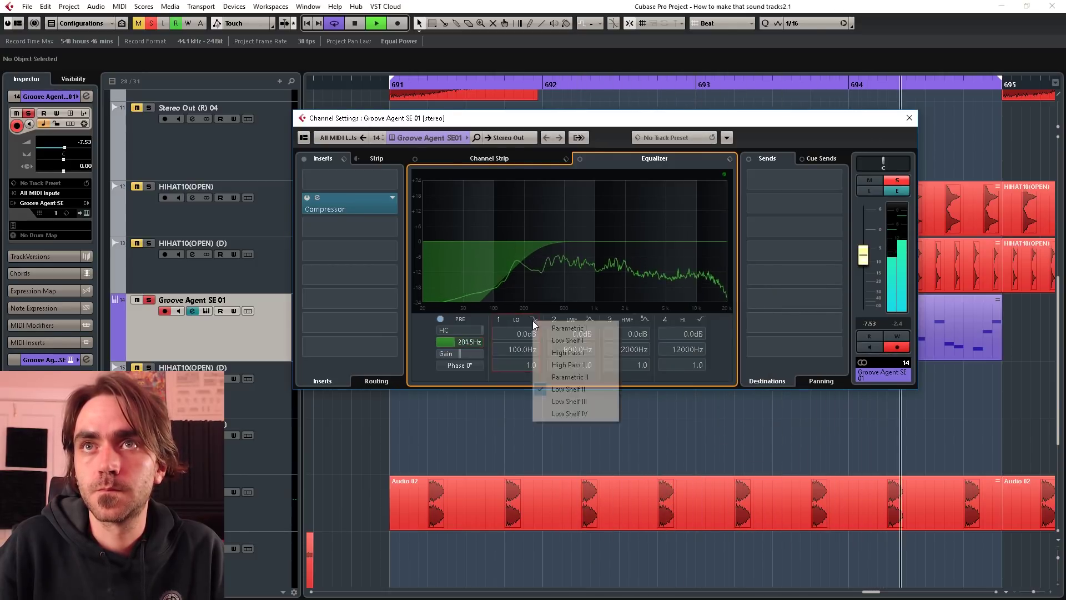
{"action": "left_click", "coordinate": [569, 353]}
{"action": "left_click", "coordinate": [497, 320]}
{"action": "left_click_drag", "start_coordinate": [520, 348], "coordinate": [528, 309]}
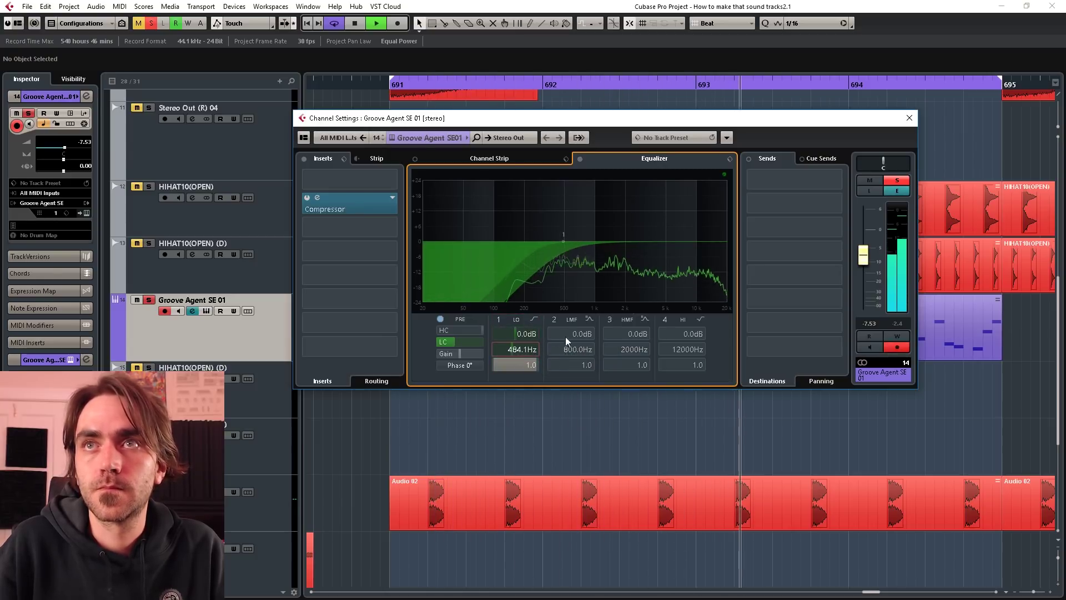
{"action": "left_click", "coordinate": [896, 179]}
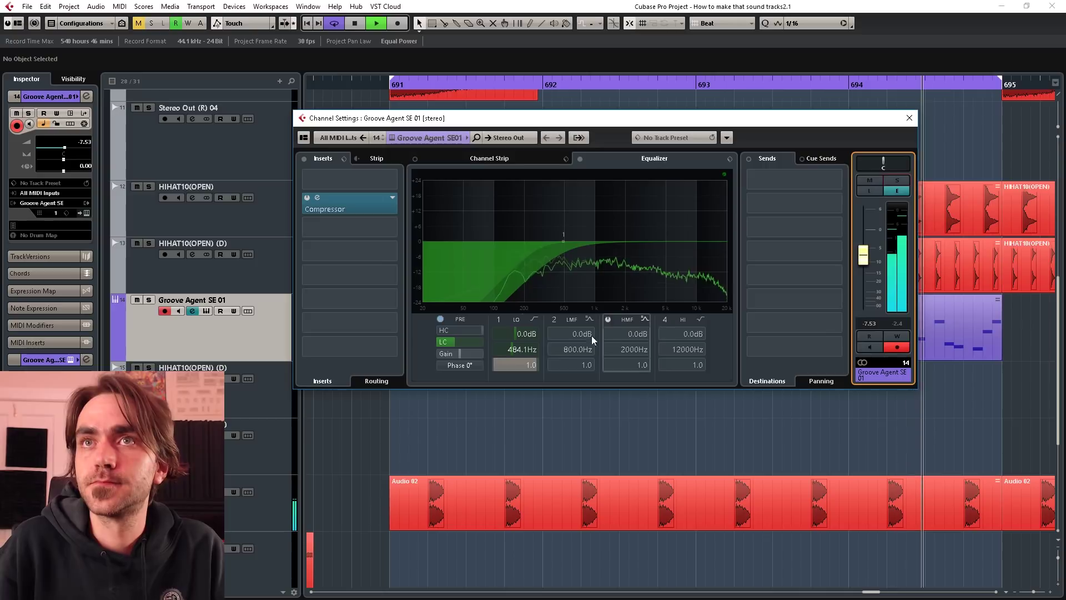
{"action": "left_click_drag", "start_coordinate": [527, 350], "coordinate": [527, 352]}
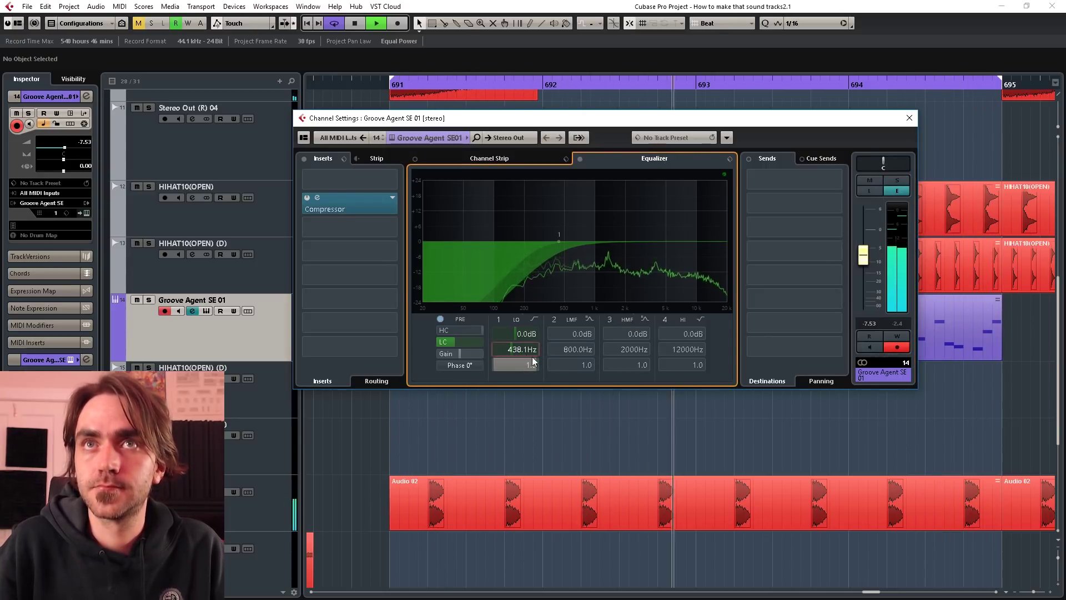
Open the Compressor insert on the Groove Agent SE 01 channel and adjust its threshold.
{"action": "left_click", "coordinate": [317, 198]}
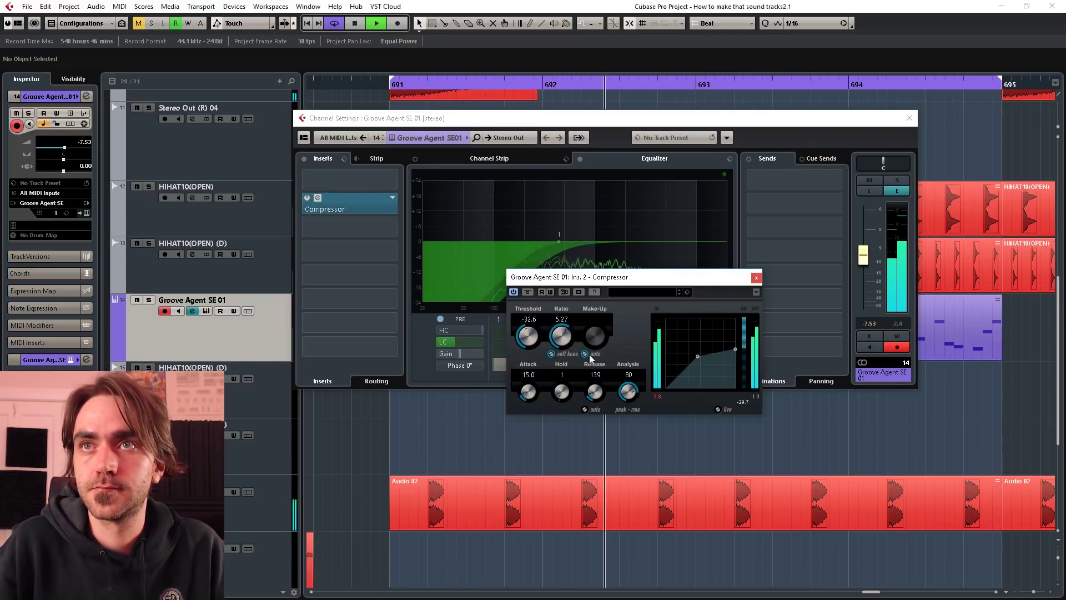
{"action": "left_click_drag", "start_coordinate": [532, 337], "coordinate": [560, 338]}
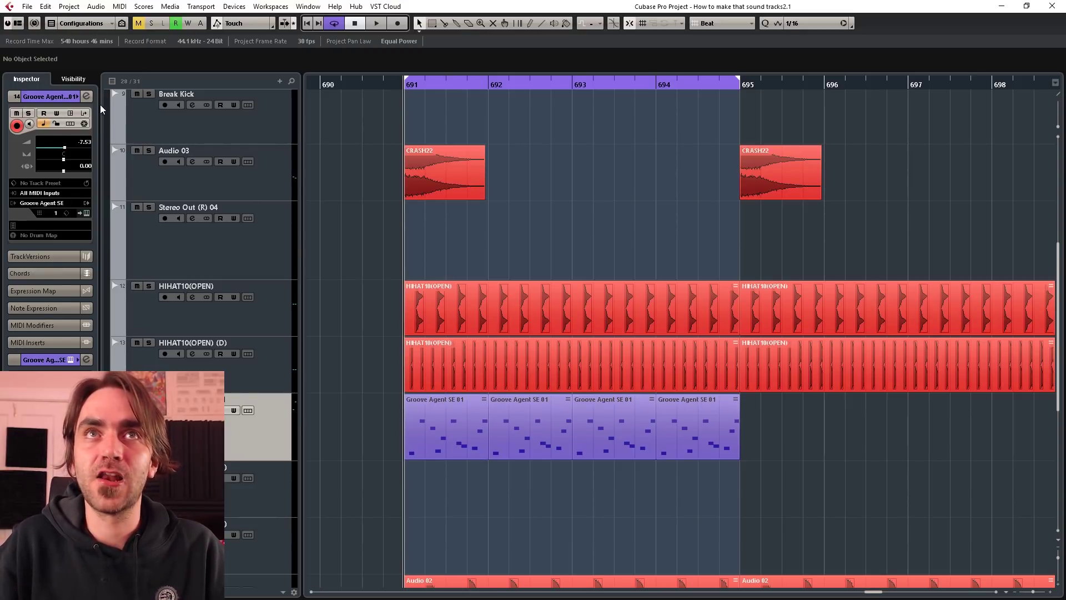
Insert BitCrusher and DualFilter on the Groove Agent SE 01 channel and set the DualFilter position to -43.6 with resonance 6.8.
{"action": "left_click", "coordinate": [87, 97]}
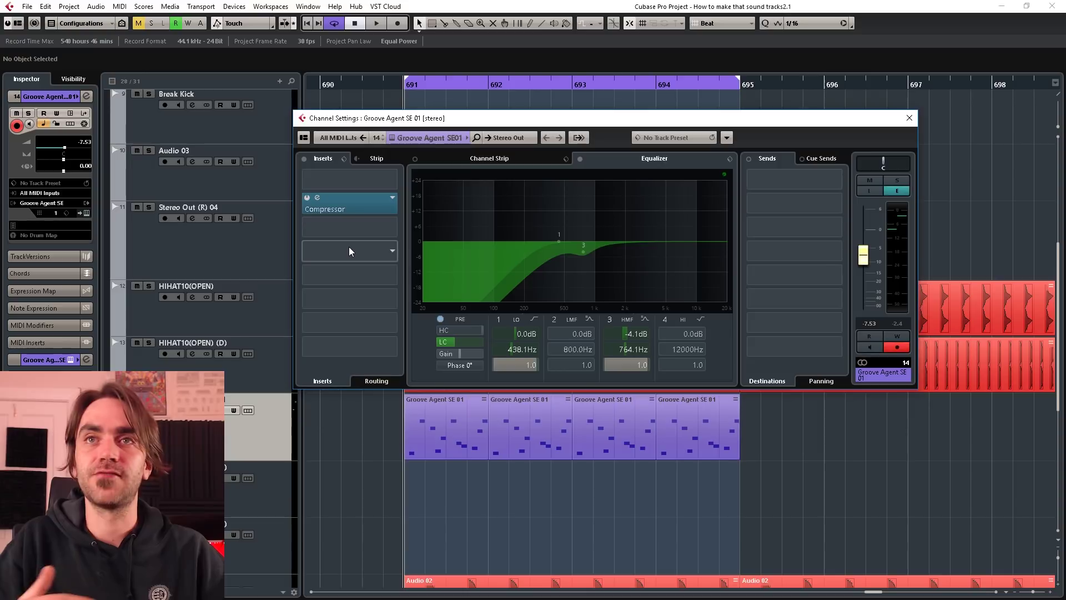
{"action": "left_click", "coordinate": [428, 428]}
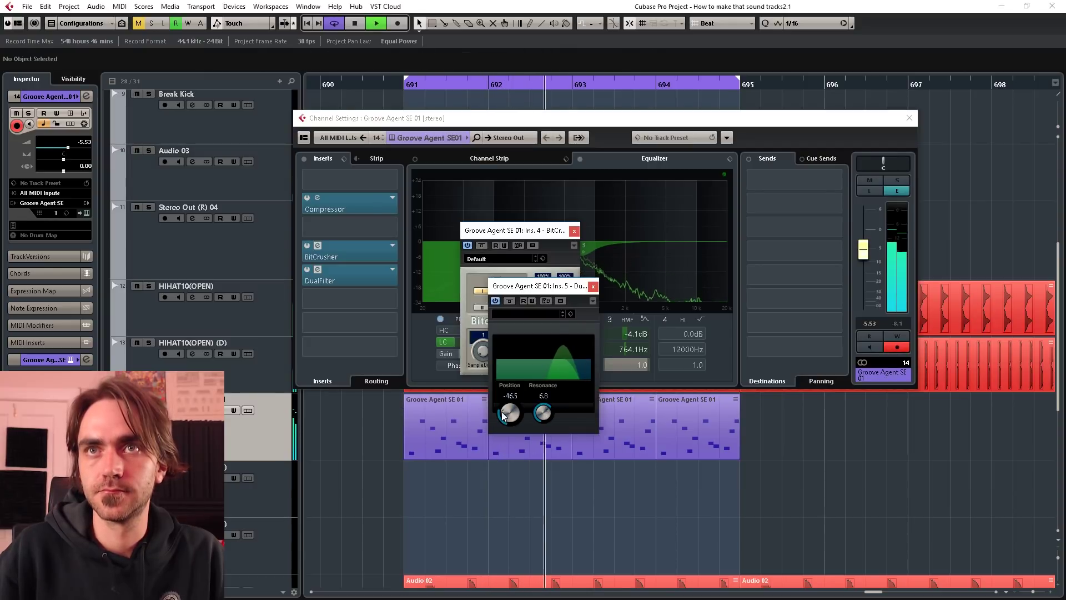
{"action": "left_click_drag", "start_coordinate": [500, 421], "coordinate": [511, 394]}
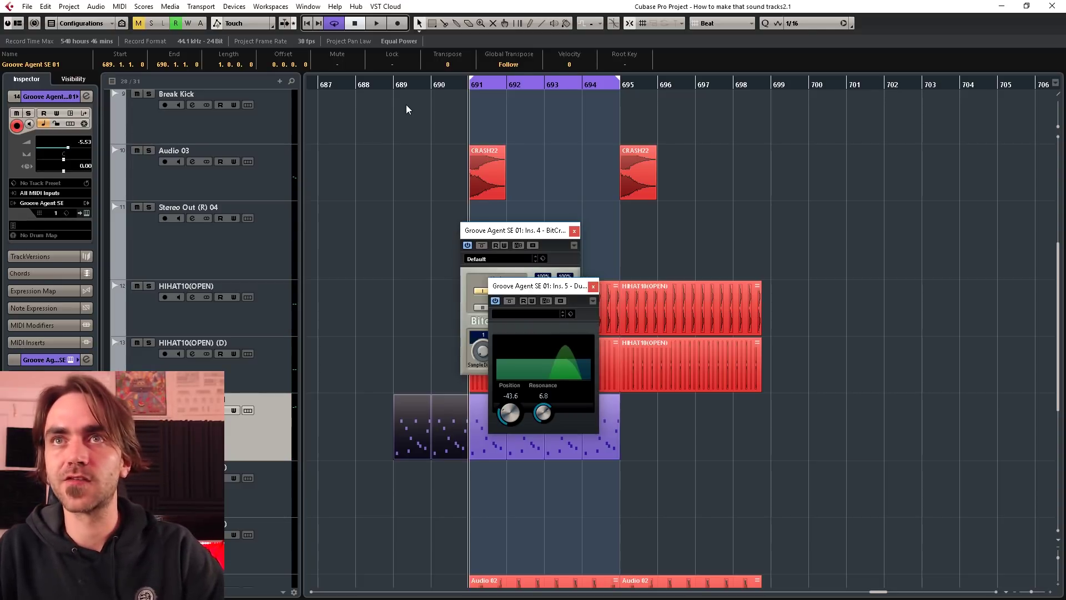
Play the arrangement from bar 689 and listen to the percussion lead into the full beat.
{"action": "scroll", "coordinate": [406, 109], "scroll_direction": "up", "scroll_amount": 4}
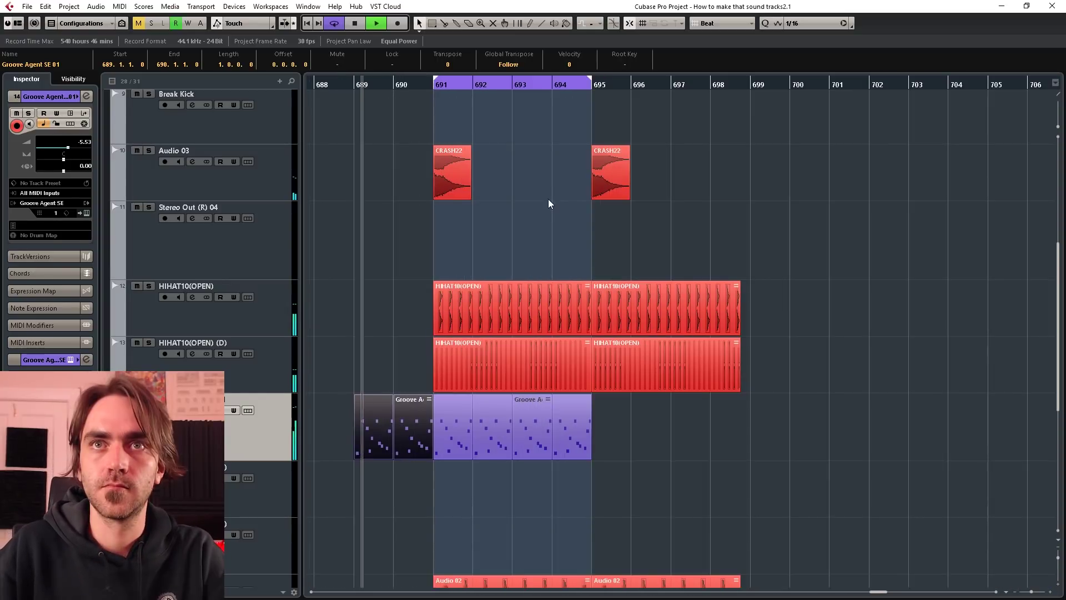
{"action": "left_click", "coordinate": [700, 203]}
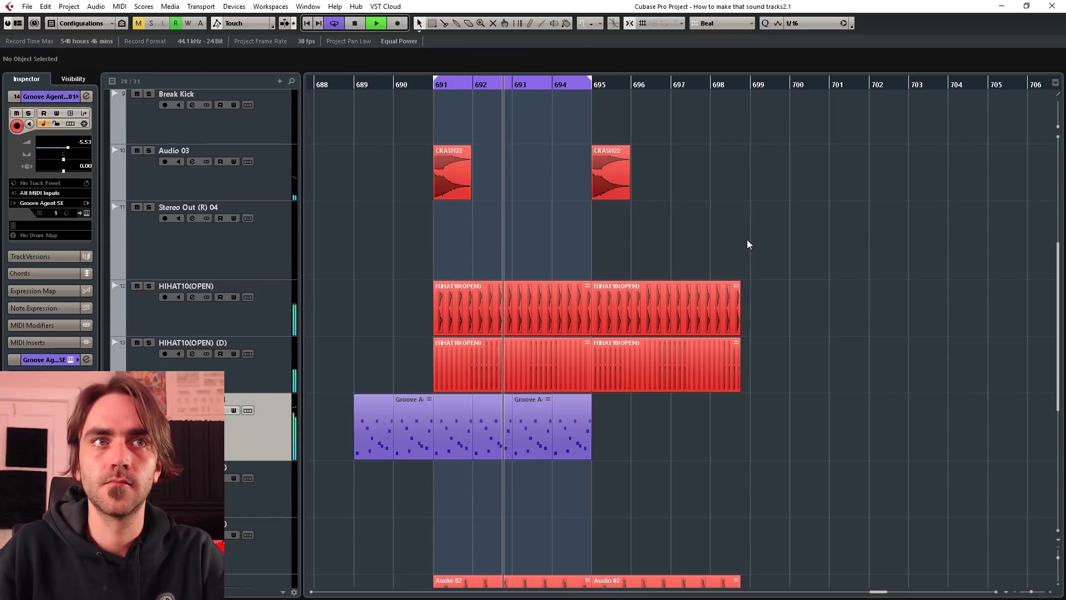
{"action": "scroll", "coordinate": [732, 235], "scroll_direction": "up", "scroll_amount": 1}
{"action": "scroll", "coordinate": [731, 235], "scroll_direction": "left", "scroll_amount": 1}
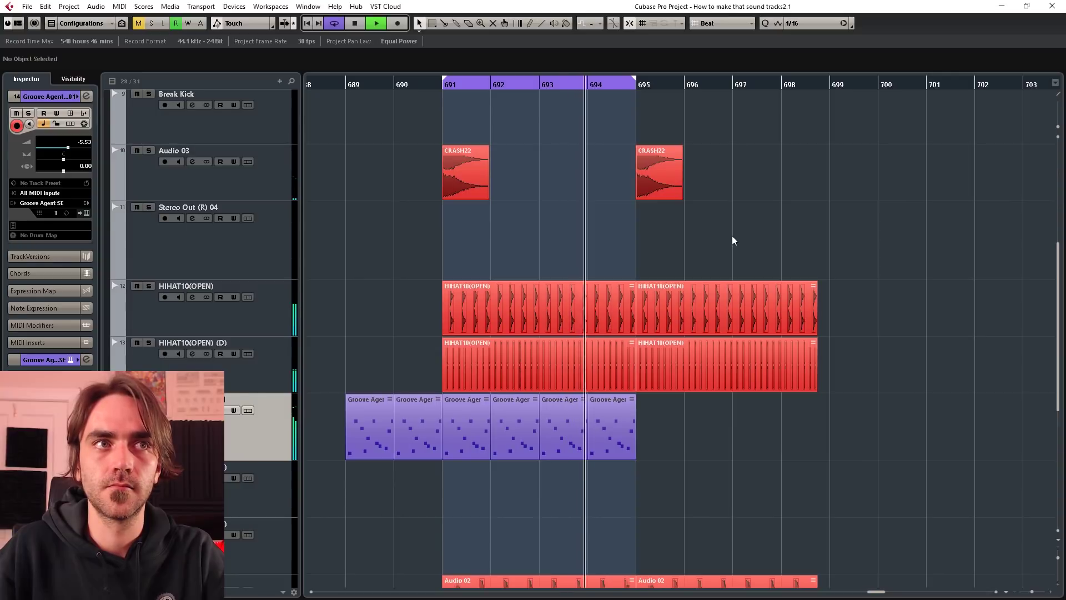